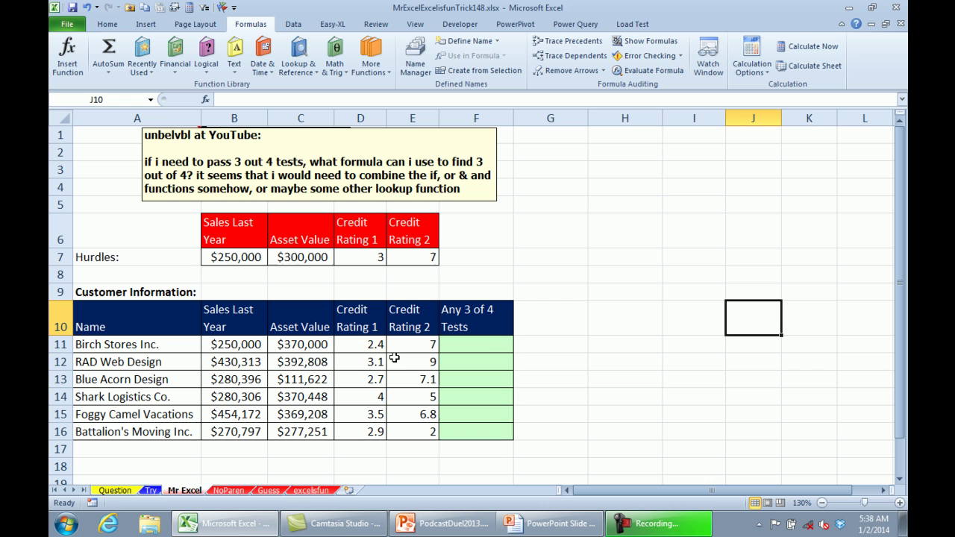
left_click(478, 349)
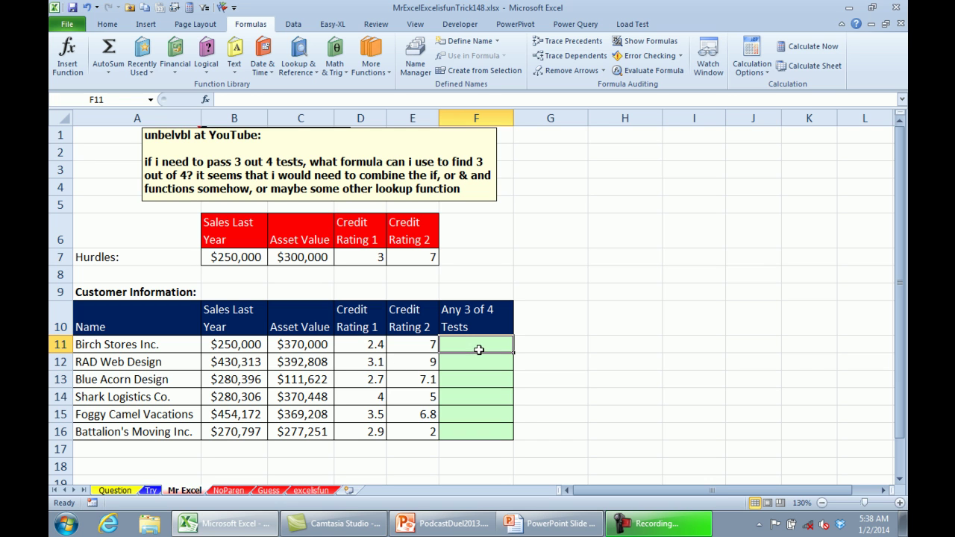
type("=THR")
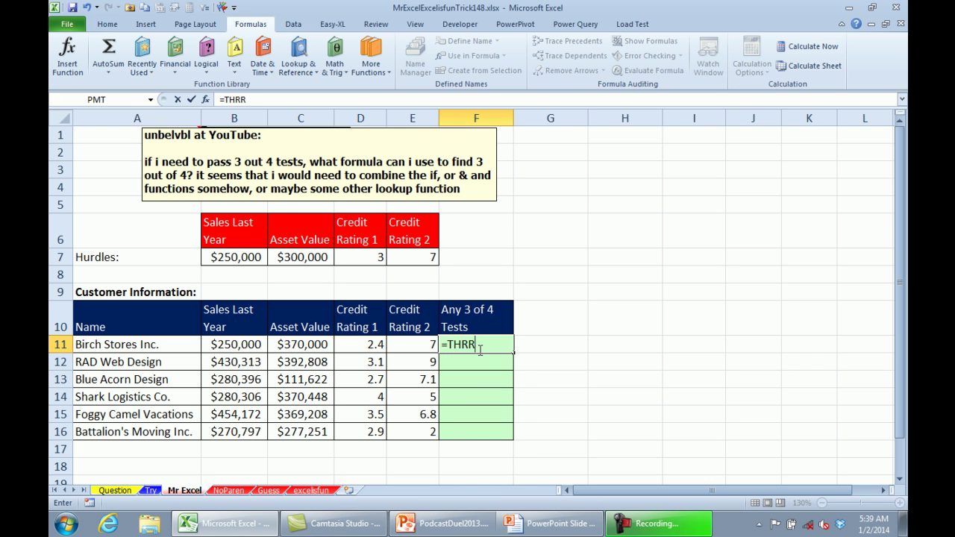
type("EEQUART")
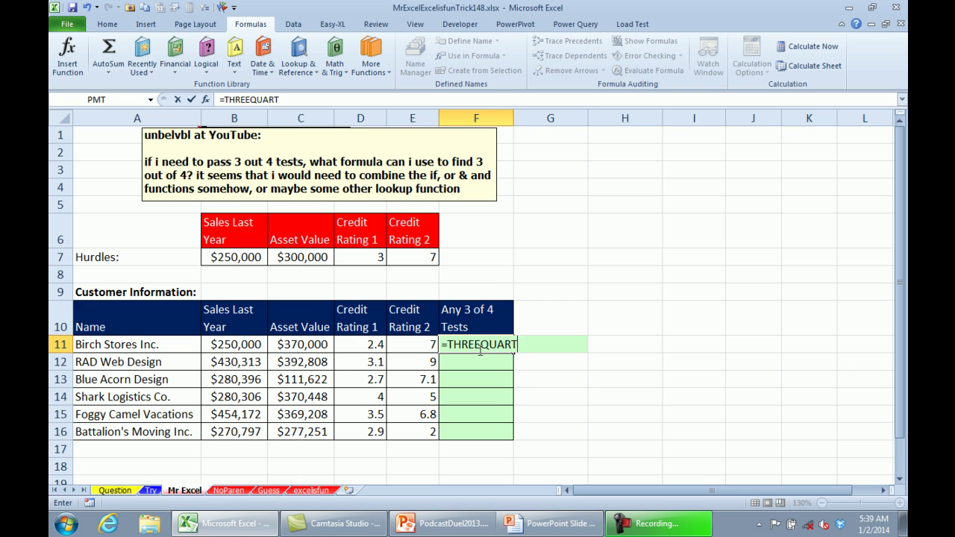
type("ERSAND(")
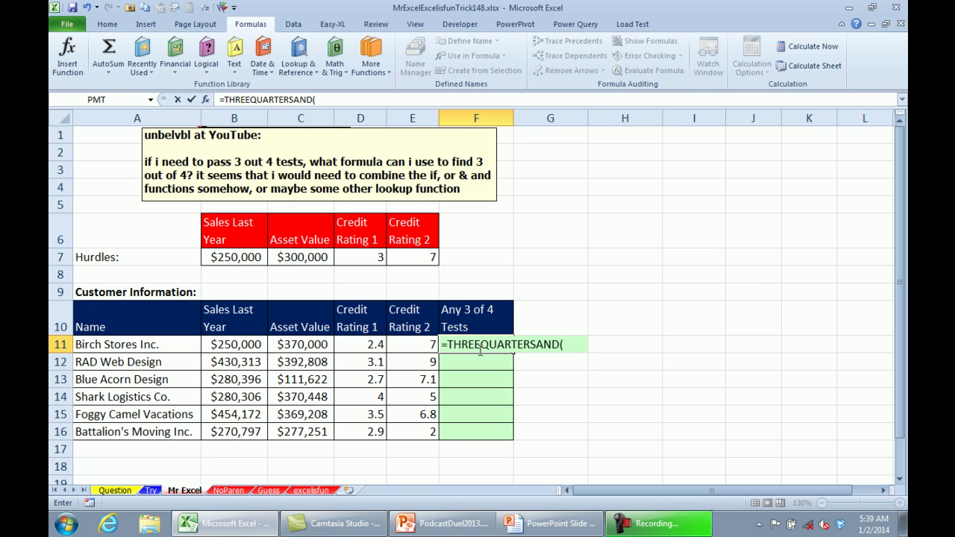
key("Escape")
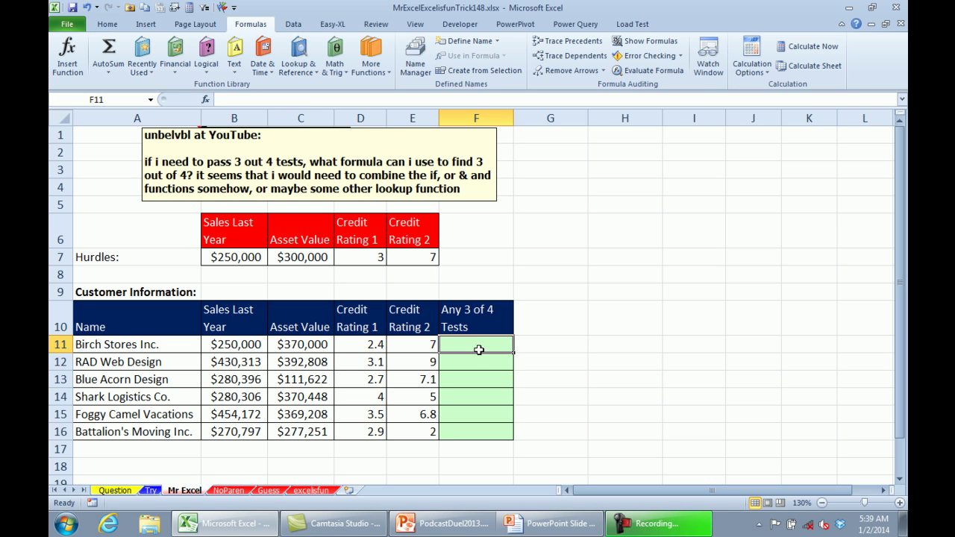
- Start the formula in F11 with the sales test =(B11>=B$7)+, locking the row of the hurdle reference
type("=(")
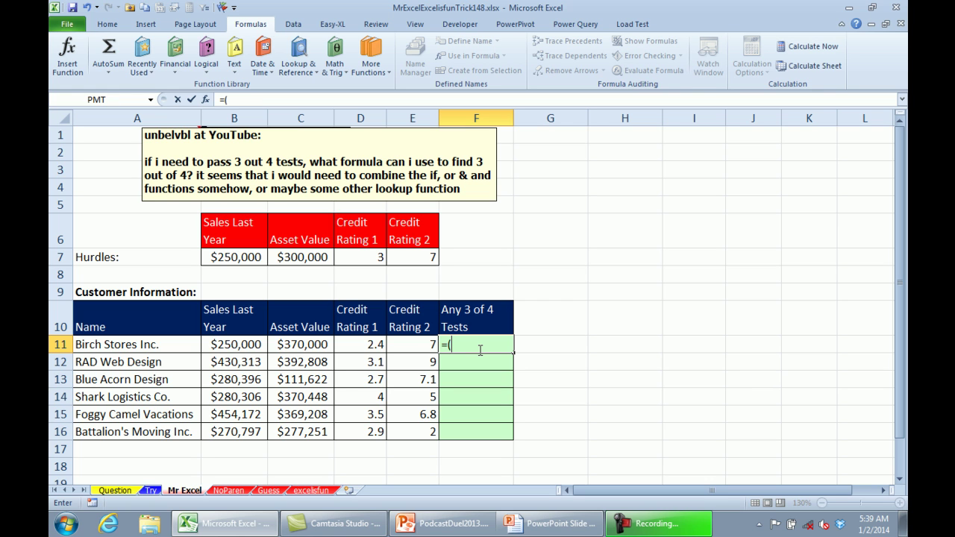
key("Left")
key("Left")
key("Left")
key("Left")
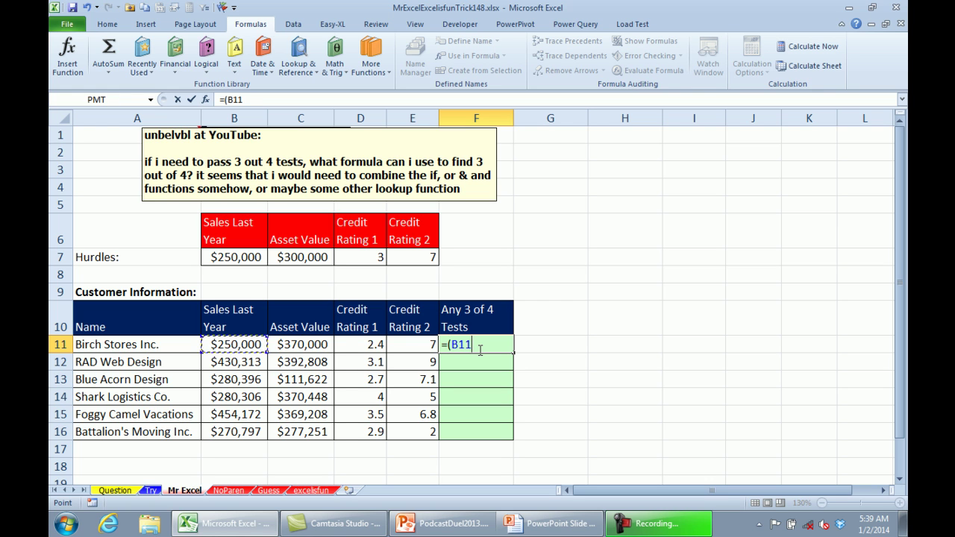
type(">=")
key("Left")
key("Up")
key("Up")
key("Up")
key("Up")
key("Left")
key("Left")
key("Left")
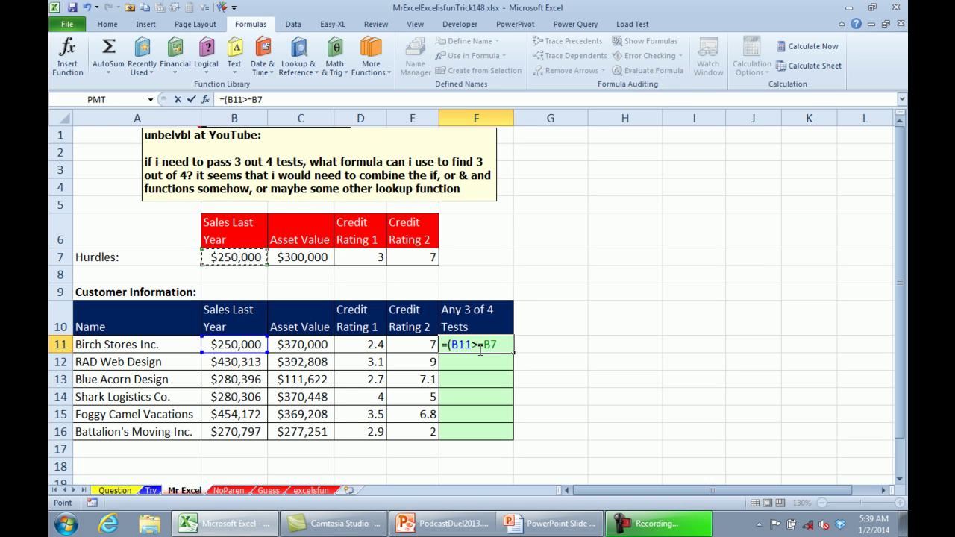
key("F4")
key("F4")
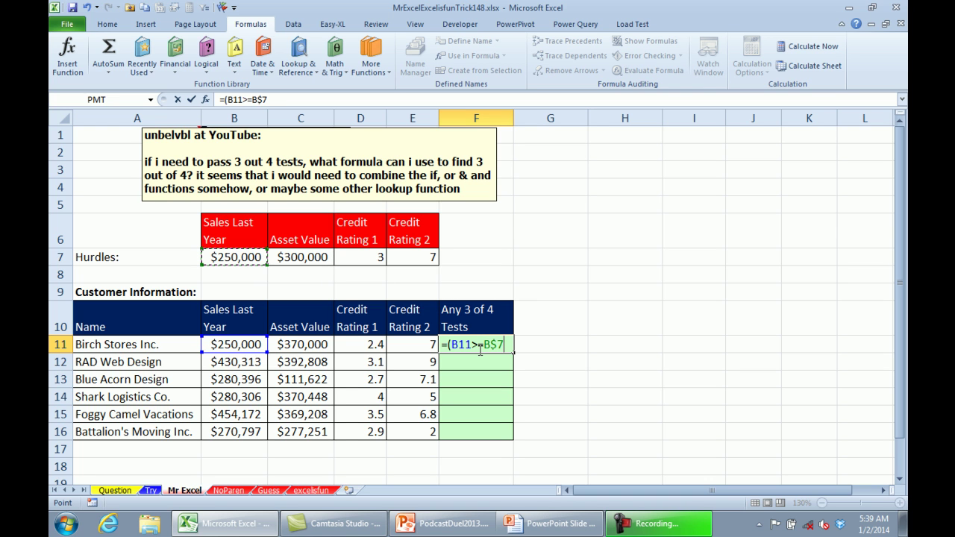
type(")")
type("+")
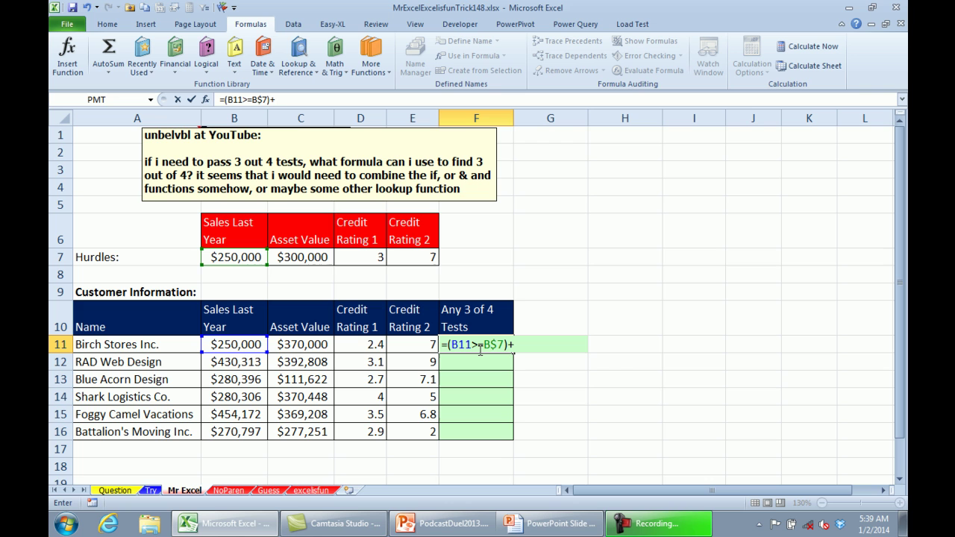
- Add the asset value test (C11>=C$7) to the F11 formula, locking the hurdle's row
type("(")
key("Left")
key("Left")
key("Left")
type(">=")
key("Up")
key("Left")
key("Up")
key("Up")
key("Up")
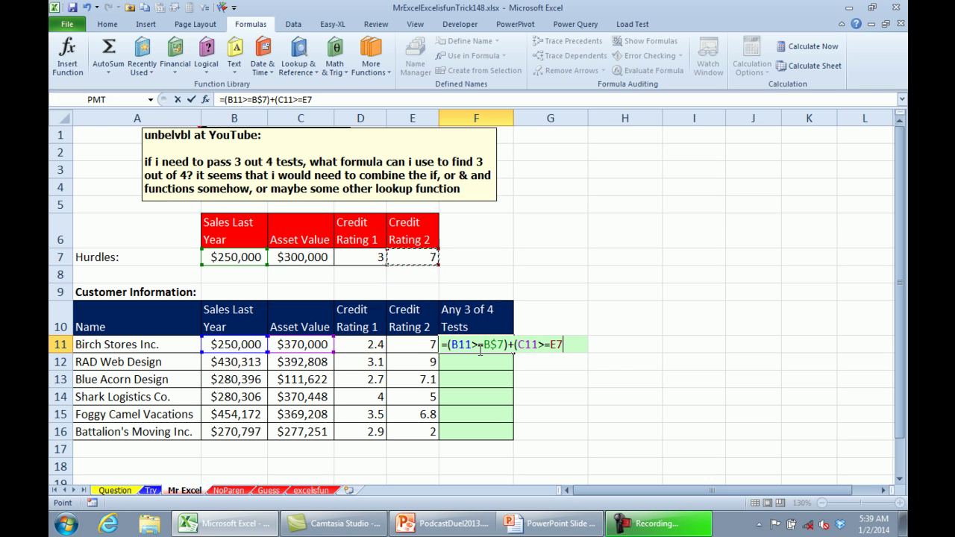
key("Left")
key("Left")
key("F4")
key("F4")
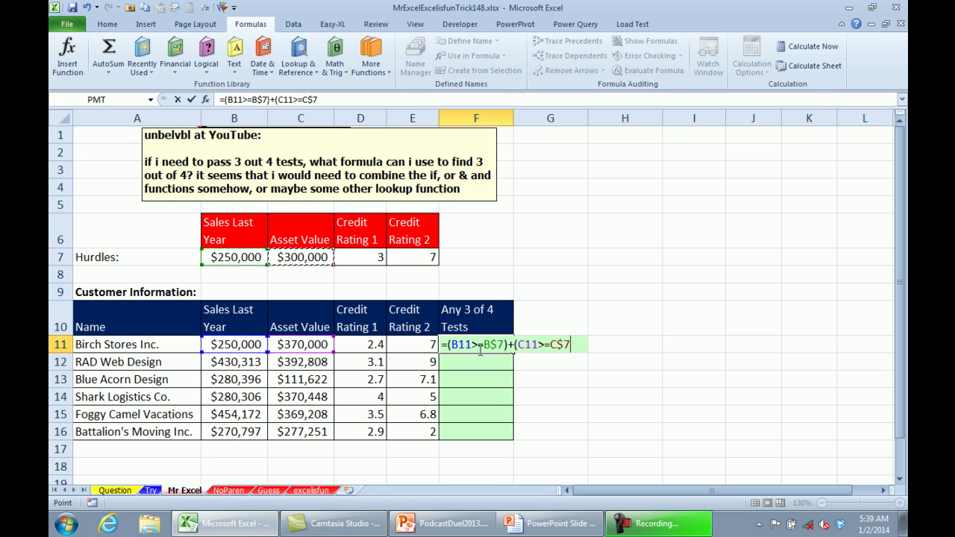
type(")+(")
- Add the Credit Rating 1 test (D11>=D$7) to the F11 formula, locking the hurdle's row
key("Left")
key("Left")
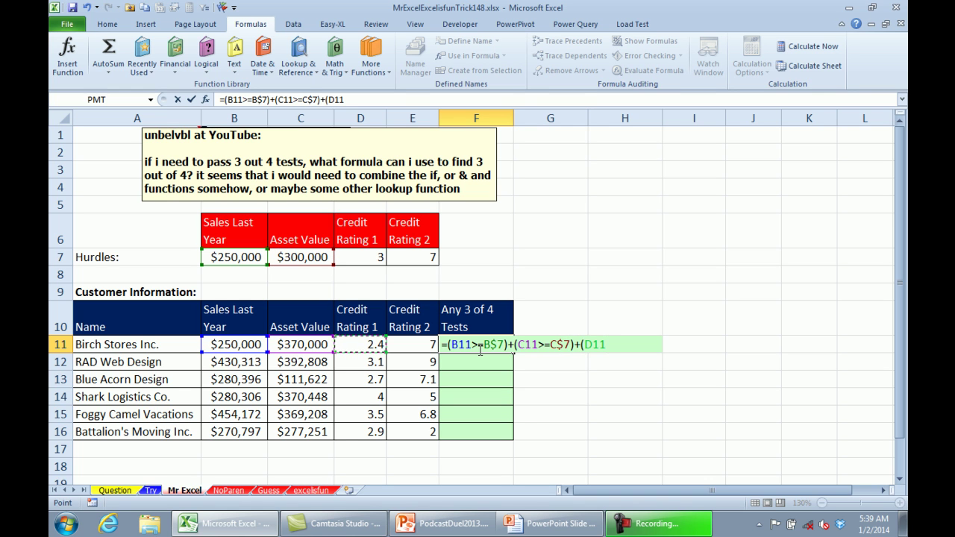
type(">=")
key("Up")
key("Up")
key("Up")
key("Up")
key("Left")
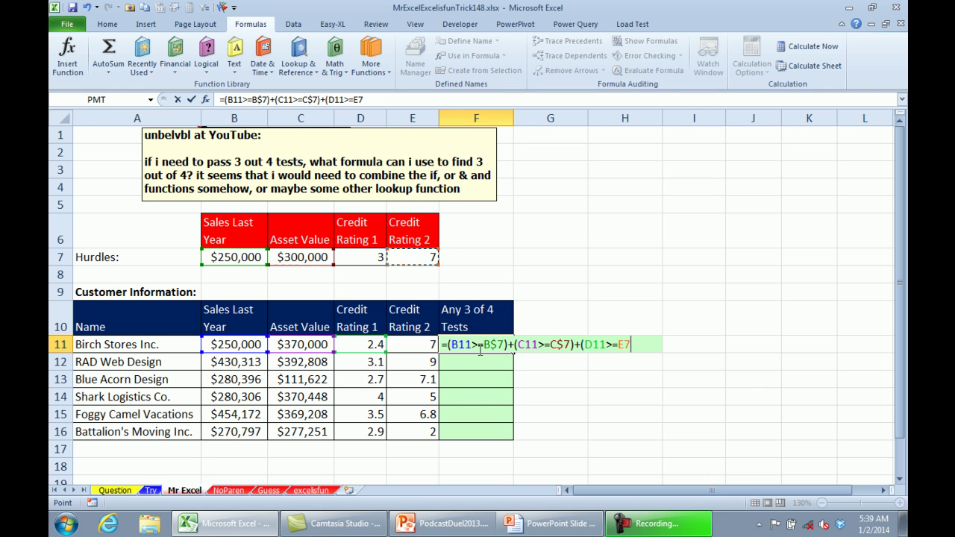
key("Left")
type(")")
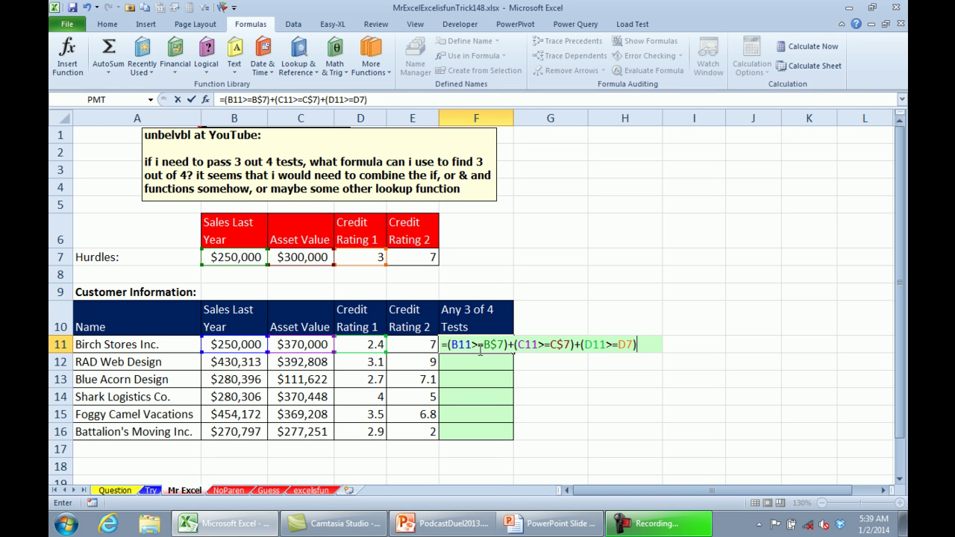
key("BackSpace")
key("F4")
key("F4")
type(")+")
- Add the Credit Rating 2 test (E11>=E$7) with the hurdle's row locked and enter the formula
key("Left")
key("BackSpace")
key("BackSpace")
key("BackSpace")
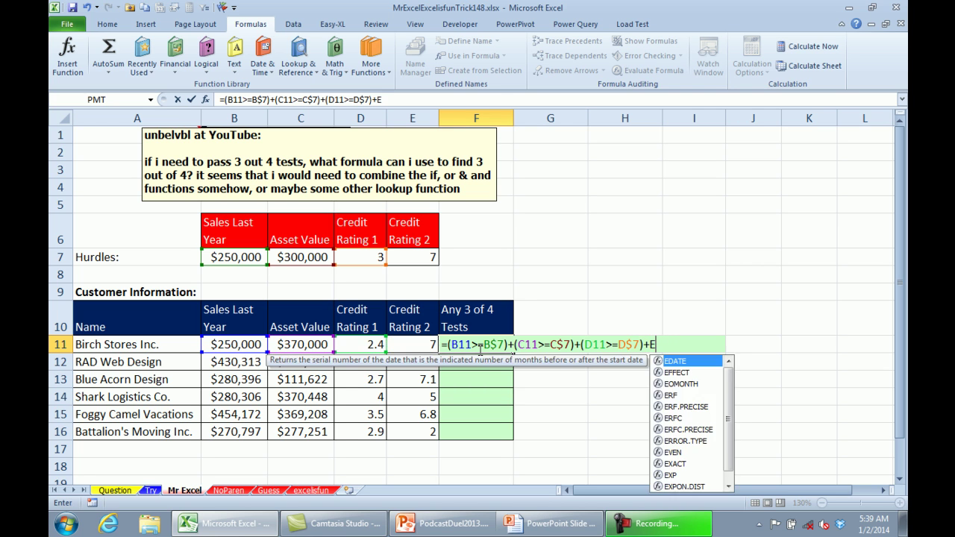
type("(E11>=")
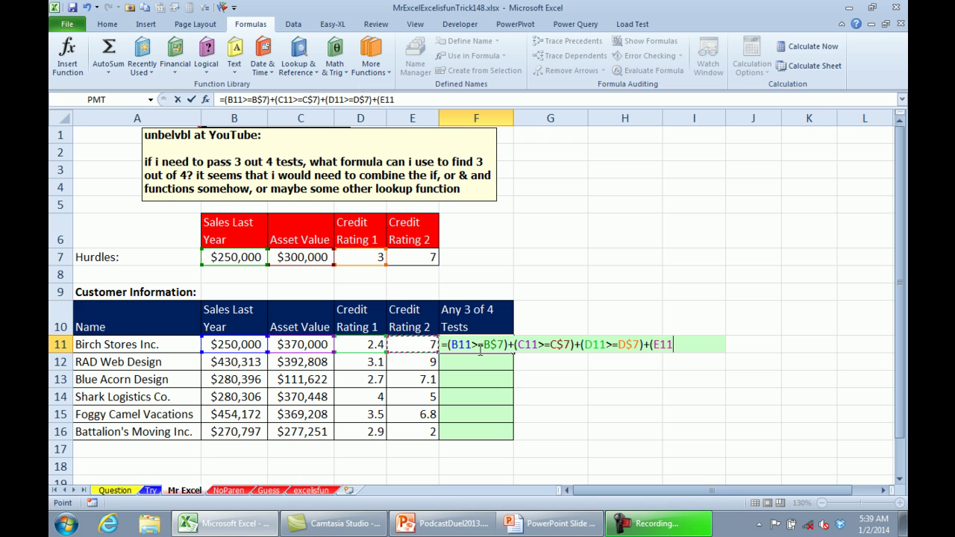
key("Up")
key("Up")
key("Up")
key("Up")
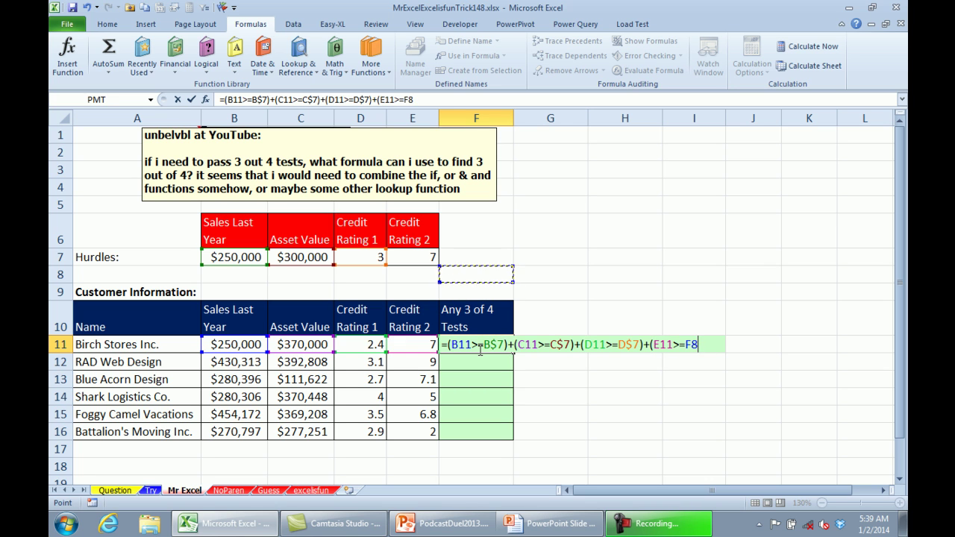
key("Left")
key("F4")
key("F4")
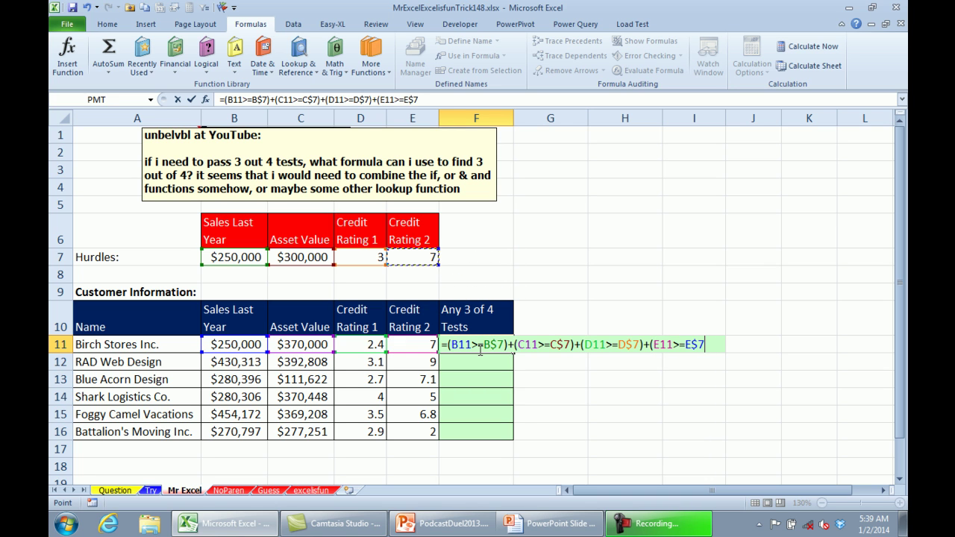
type(")")
key("Return")
- Test the formula by setting the Birch Stores Credit Rating 1 in D11 to 4, and undo that change
left_click(479, 349)
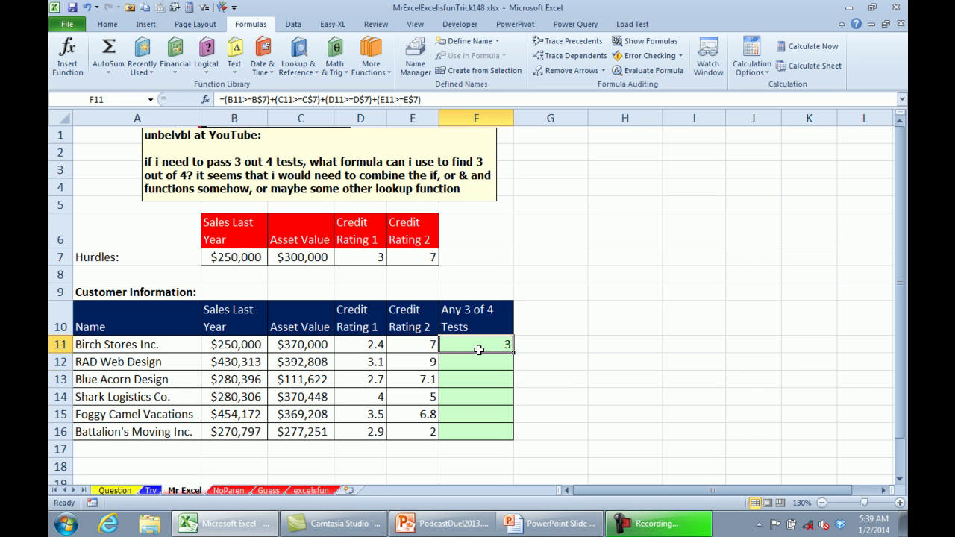
key("Left")
key("Left")
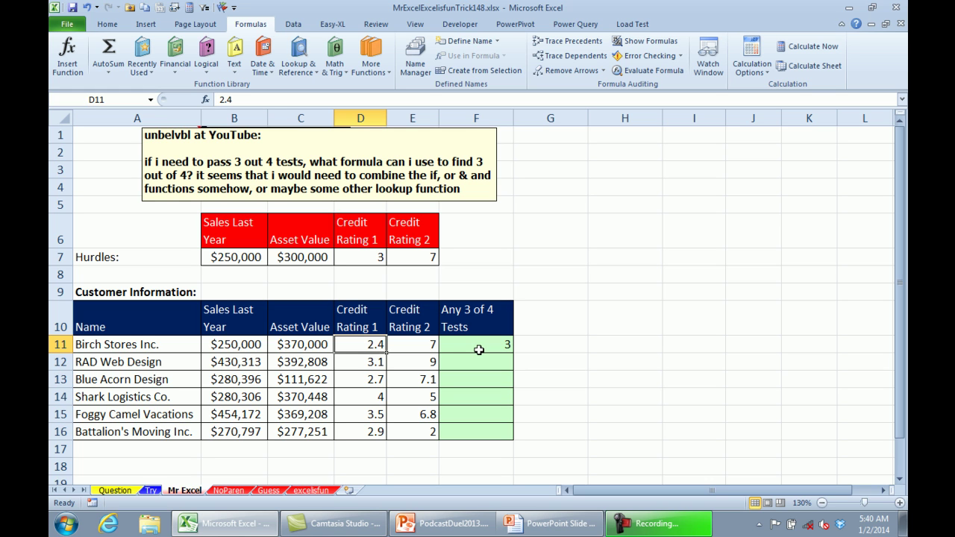
type("4")
key("Return")
key("Up")
key("ctrl+z")
- Edit the F11 formula to insert an opening parenthesis before the first test and append >2 after the last one
key("Right")
key("Right")
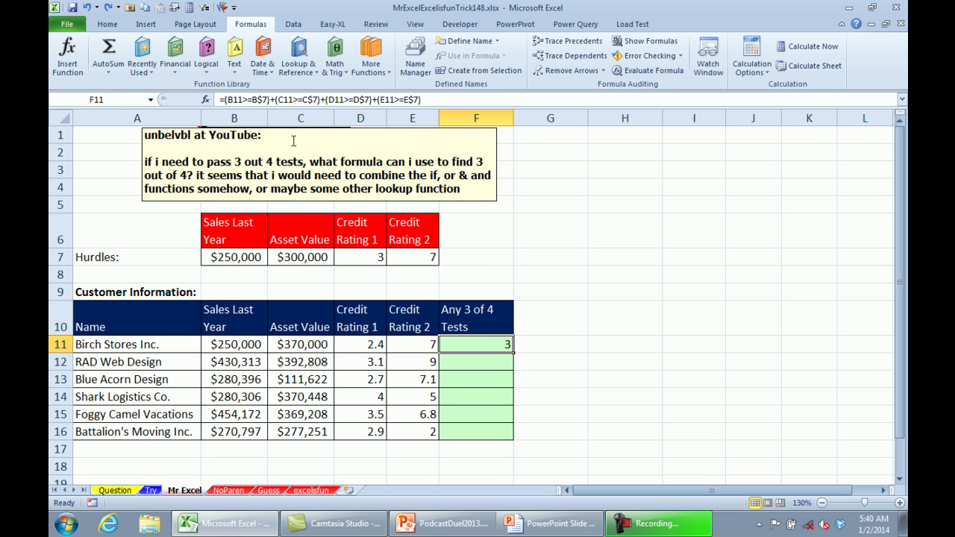
left_click(227, 99)
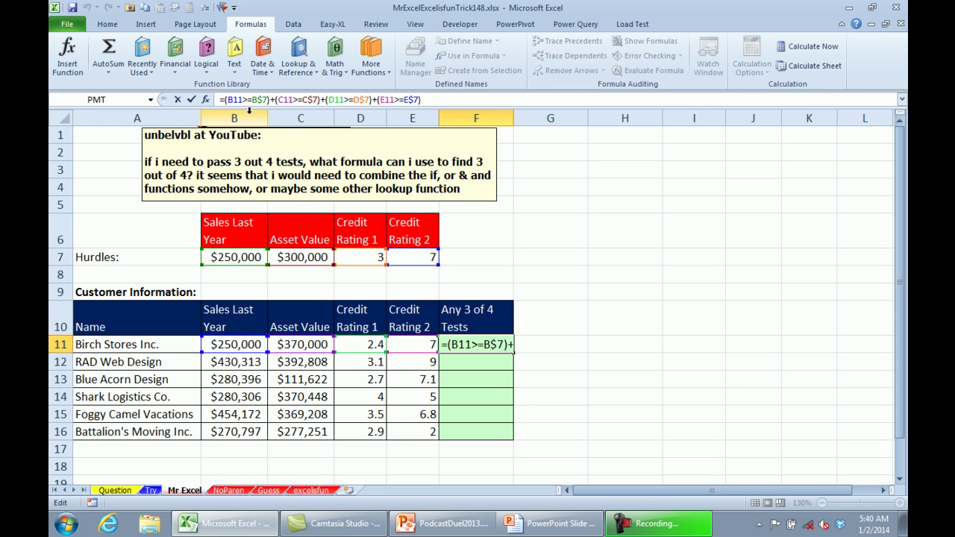
type("(")
key("Right")
key("Right")
key("Right")
key("Right")
key("Right")
key("Right")
key("Right")
key("Right")
key("Right")
key("Right")
key("Right")
key("Right")
key("Right")
key("Right")
key("Right")
key("Right")
key("Right")
key("Right")
key("Right")
key("Right")
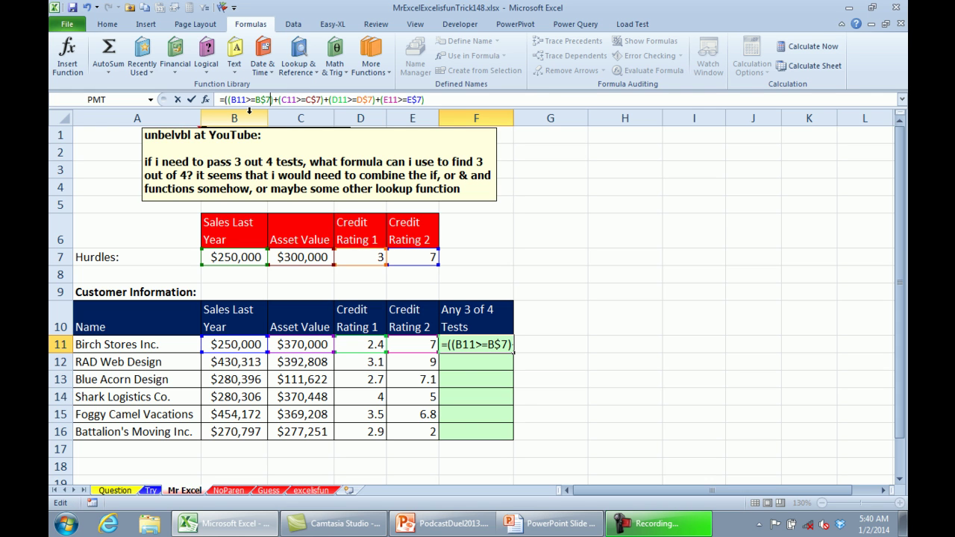
key("Right")
key("Right")
key("Right")
key("Right")
key("Right")
key("Right")
key("Right")
key("Right")
key("Right")
key("Right")
key("Right")
key("Right")
key("Right")
key("Right")
key("Right")
key("Right")
key("Right")
key("Right")
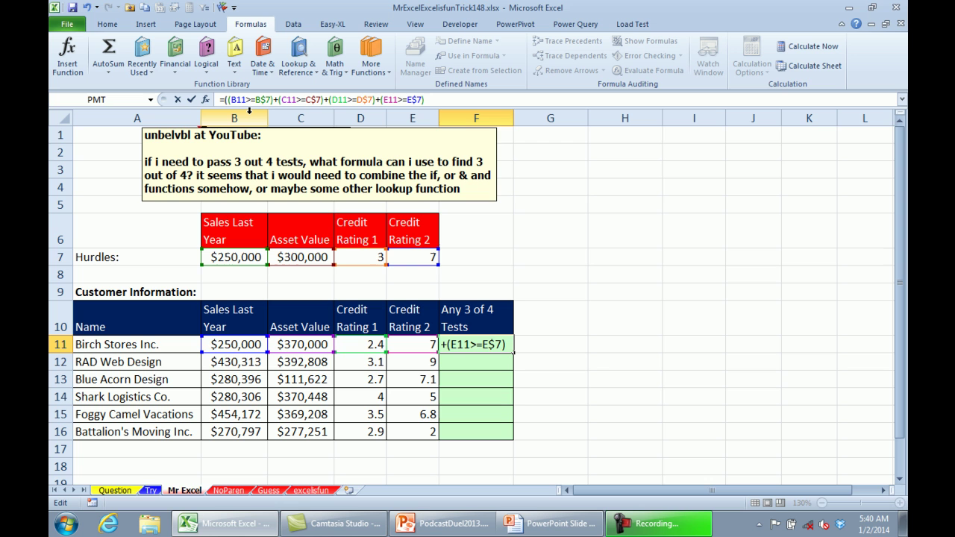
type(")>2")
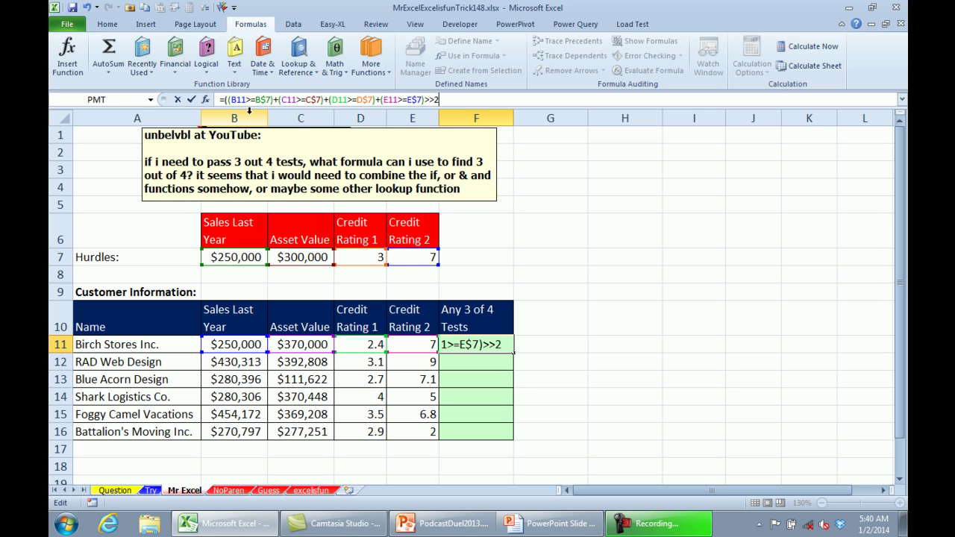
key("BackSpace")
key("BackSpace")
type("2")
key("Return")
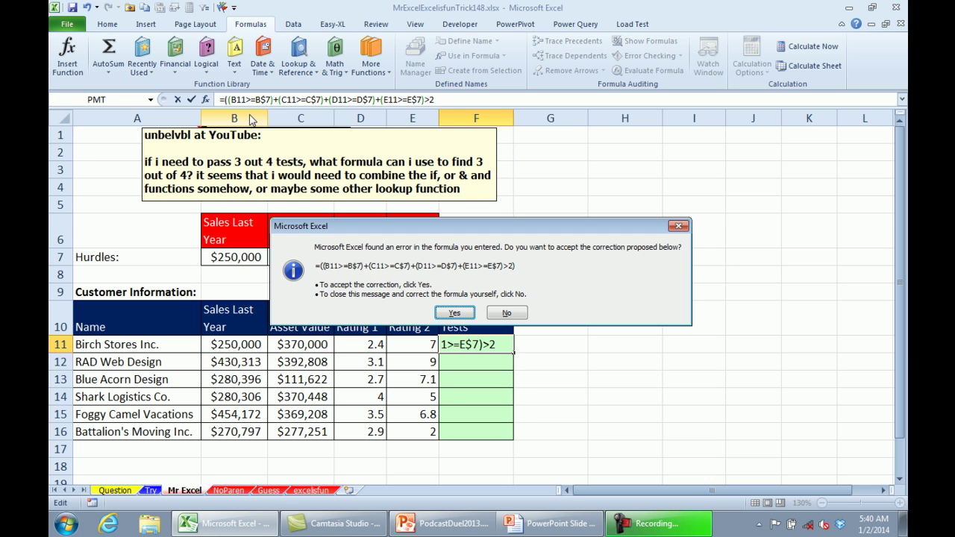
- Reject the proposed correction, add the missing closing parenthesis before >2, and fill the F11 formula down to F16
key("n")
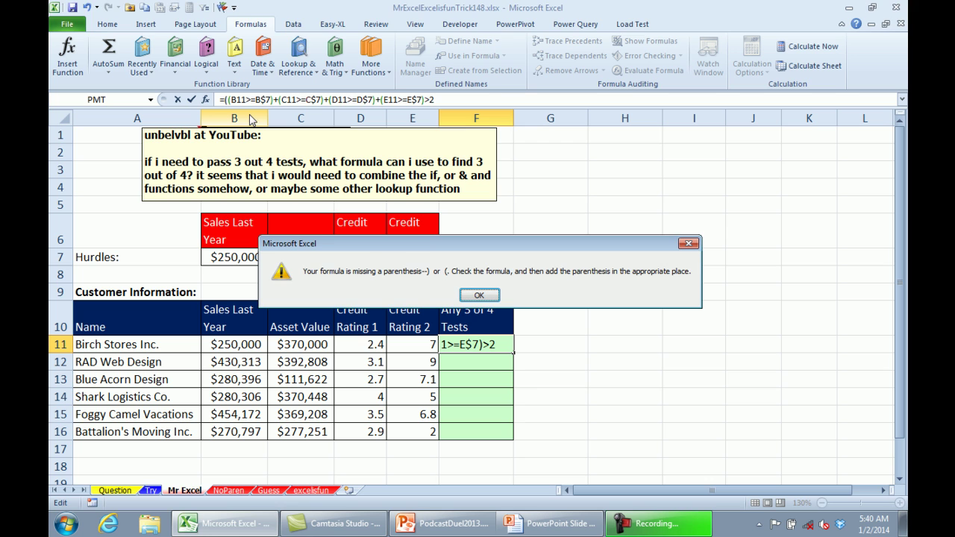
key("Return")
key("Left")
key("Left")
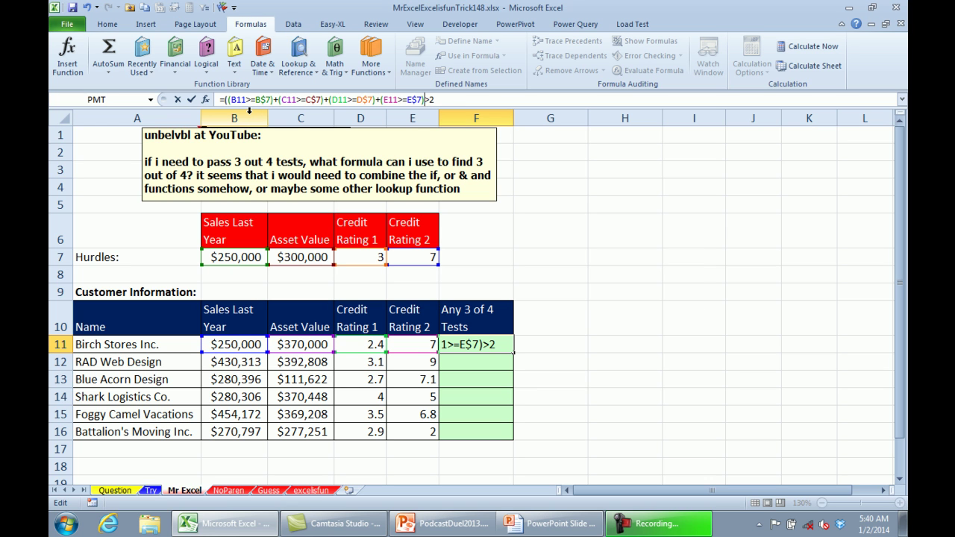
type(")")
key("ctrl+Return")
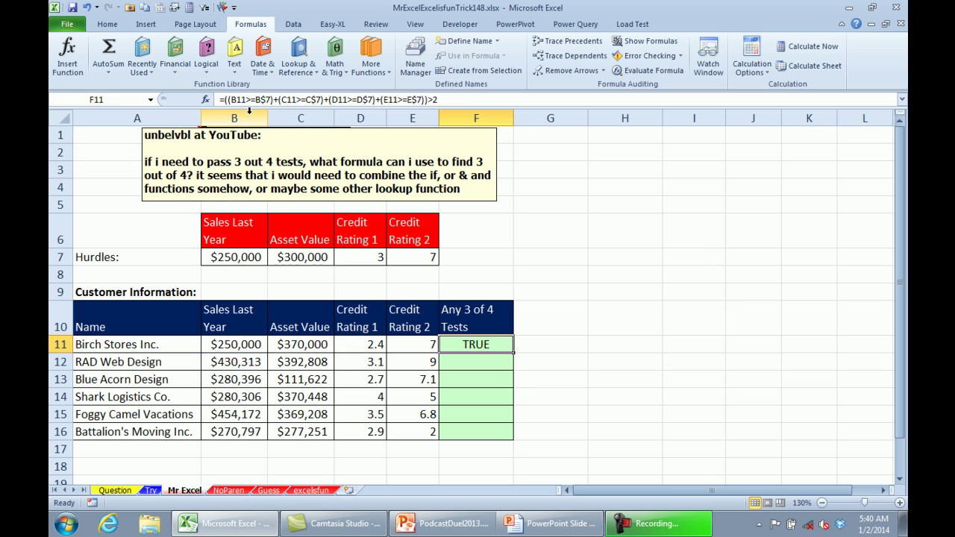
double_click(513, 355)
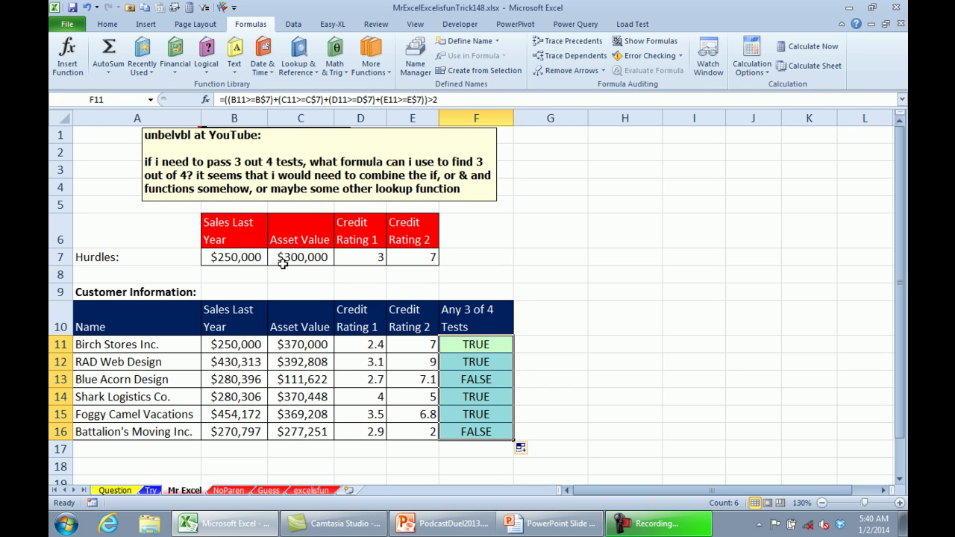
- On the NoParen sheet, evaluate the F11 formula step by step to examine the calculation order when the comparisons lack parentheses
left_click(229, 491)
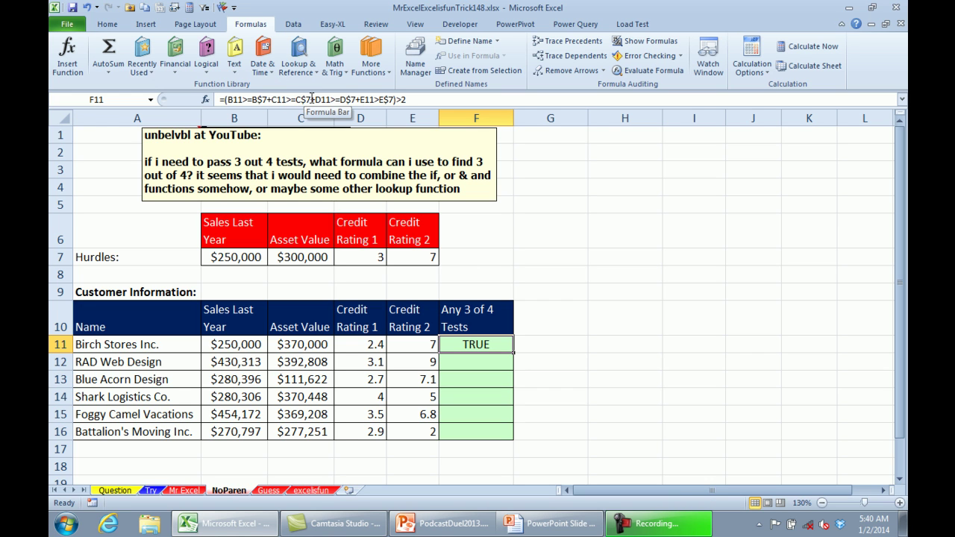
left_click(645, 72)
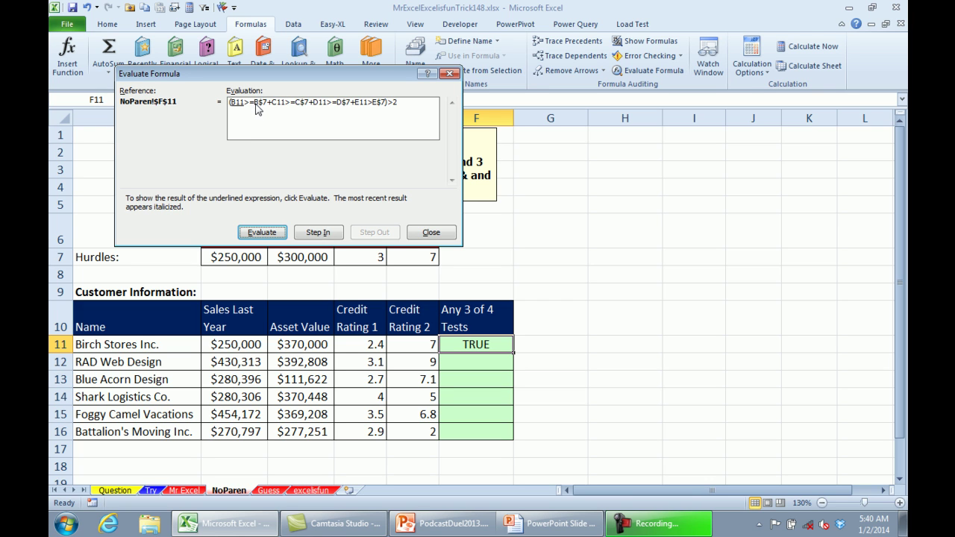
left_click(262, 233)
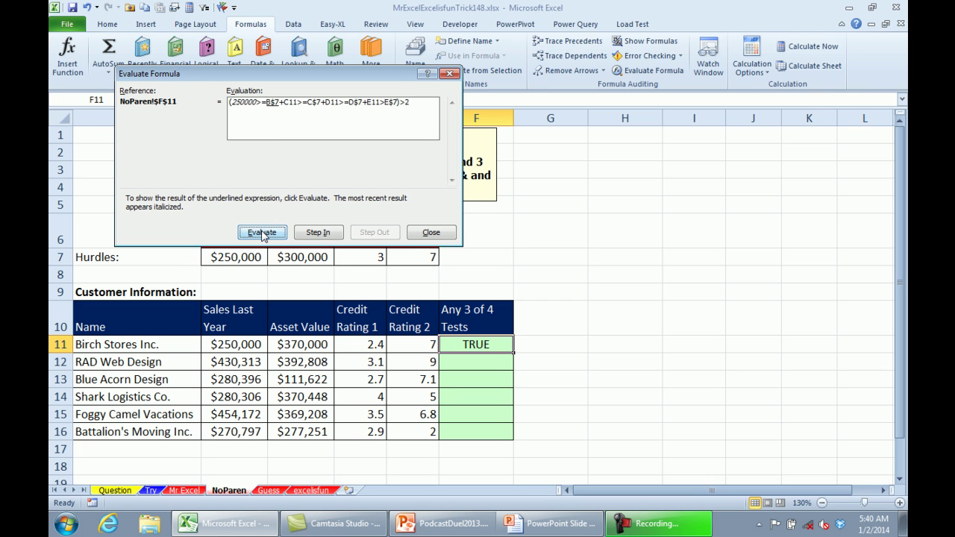
left_click(262, 233)
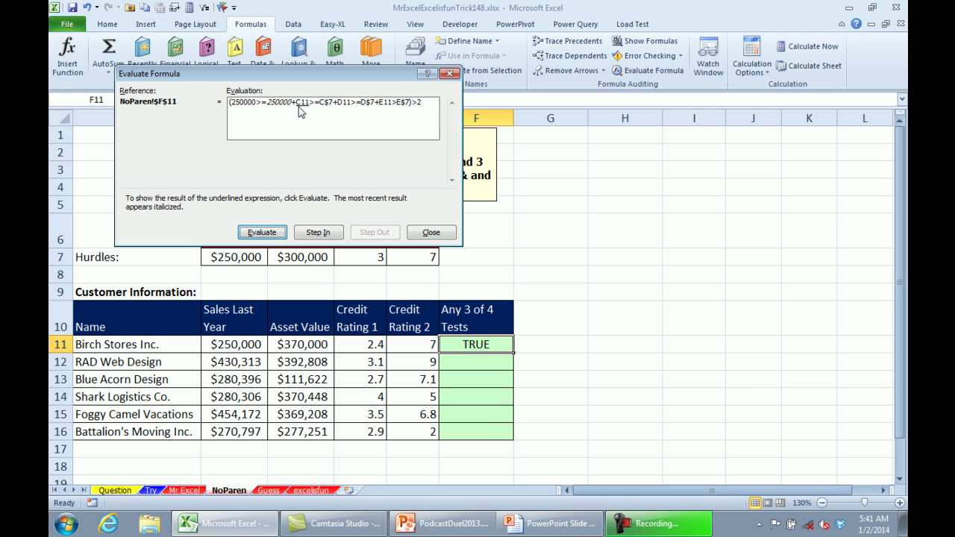
left_click(261, 231)
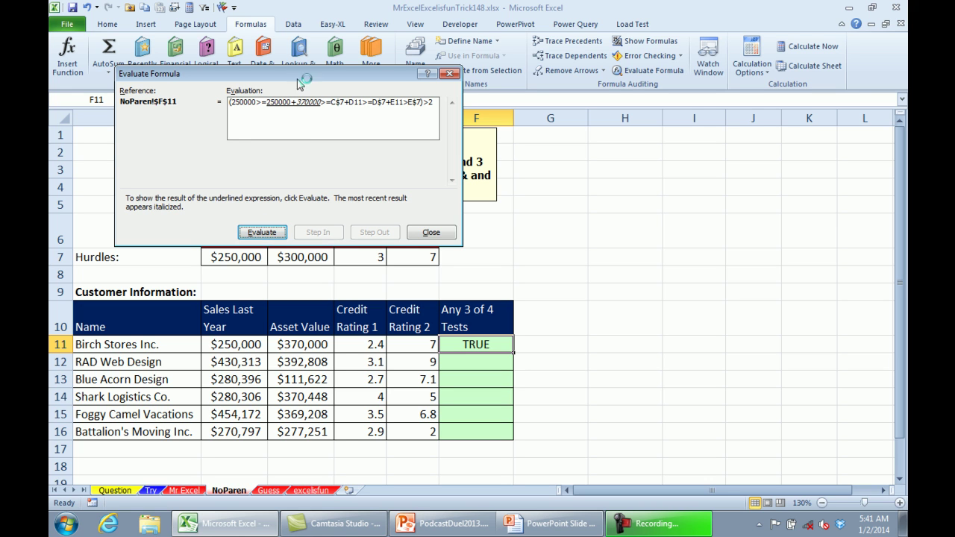
left_click(261, 232)
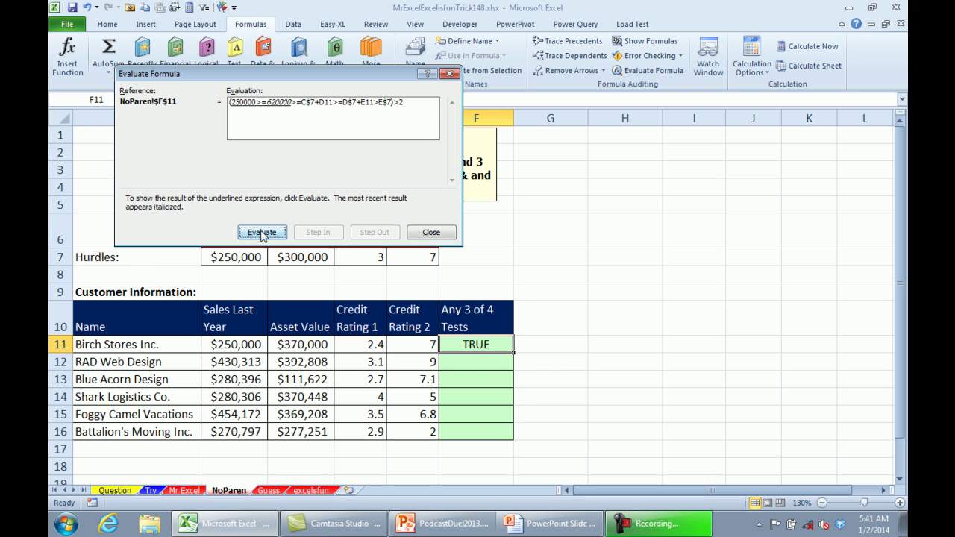
key("Escape")
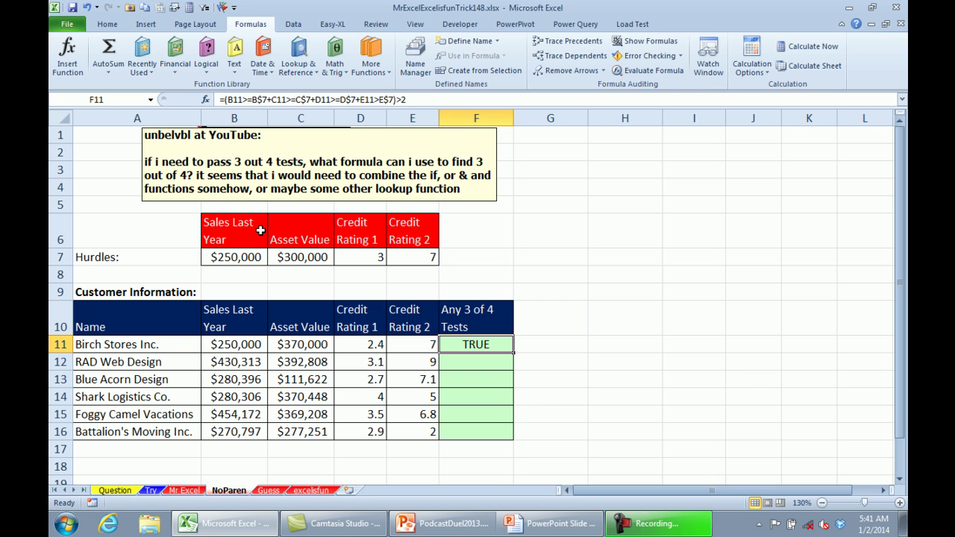
- Review the F11 formulas on the Mr Excel and NoParen sheets and the SUMPRODUCT formula on the Guess sheet
key("ctrl+Page_Down")
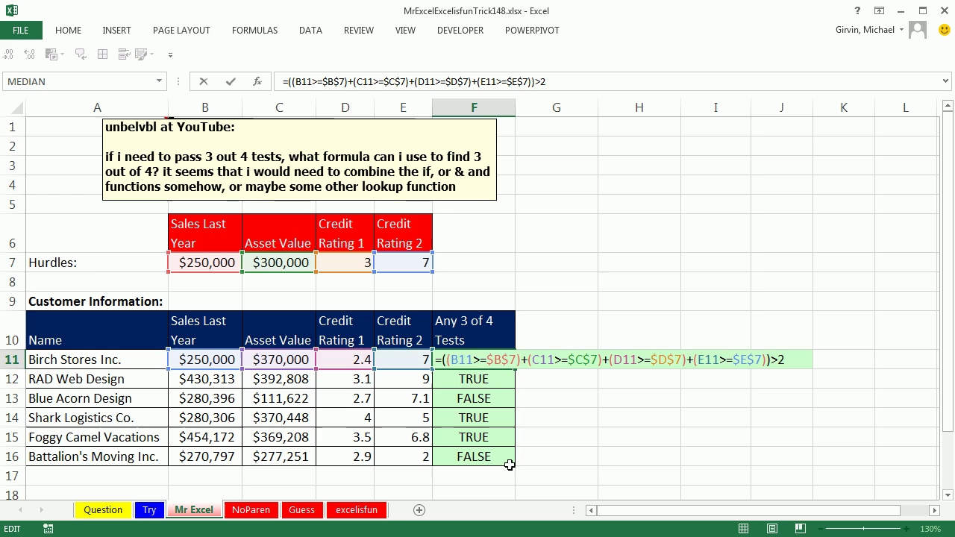
key("Return")
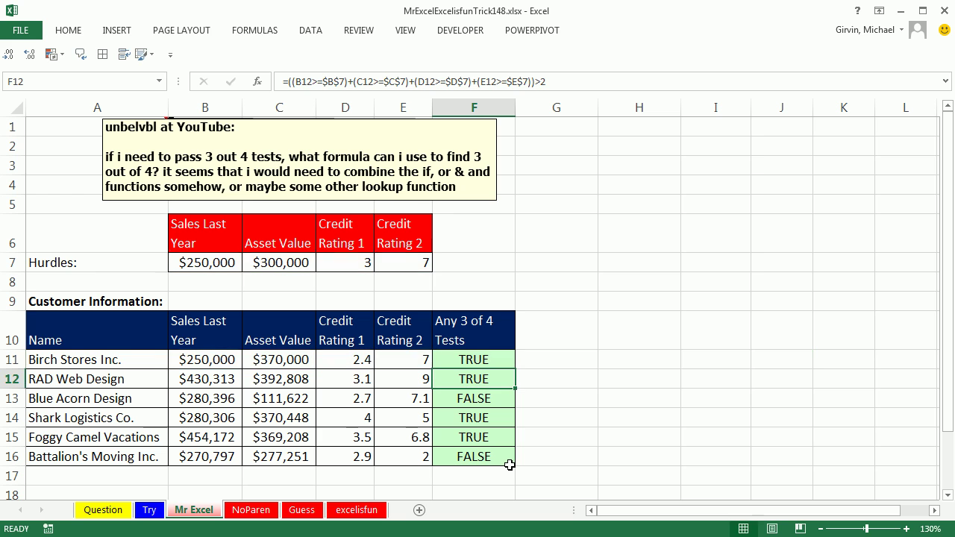
left_click(251, 510)
double_click(451, 364)
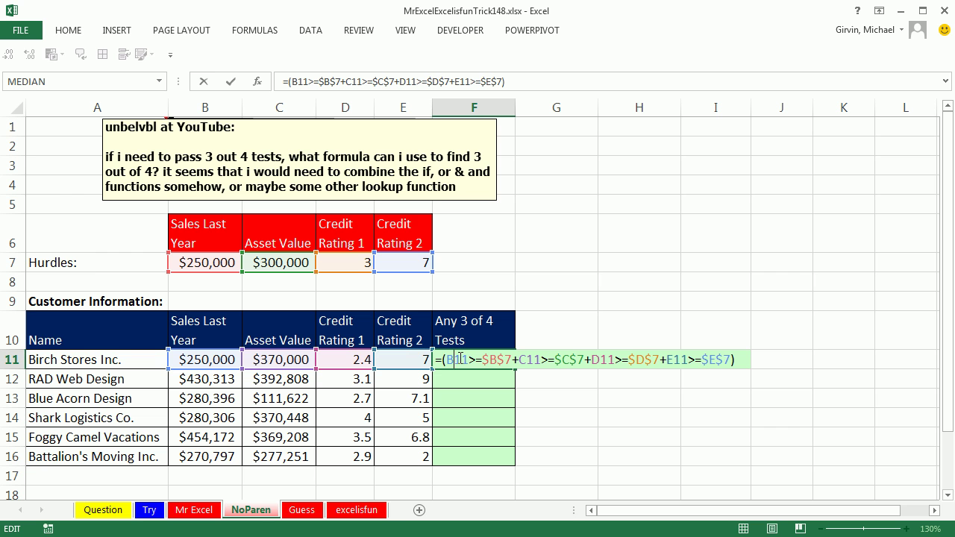
key("ctrl+Return")
left_click(302, 510)
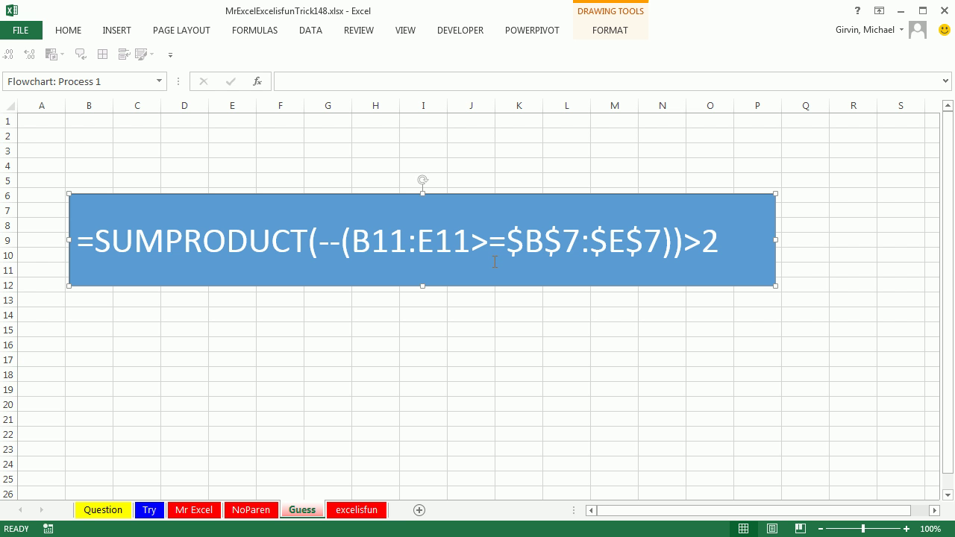
- On the excelisfun sheet, start a SUM formula in F11 with the Sales Last Year test B11>=$B$7, using an absolute hurdle reference
left_click(369, 509)
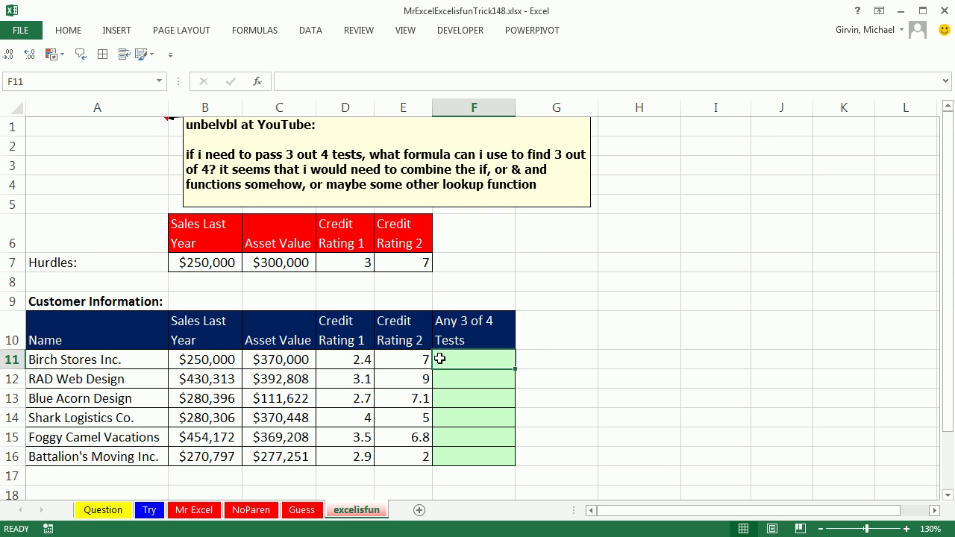
type("=sum")
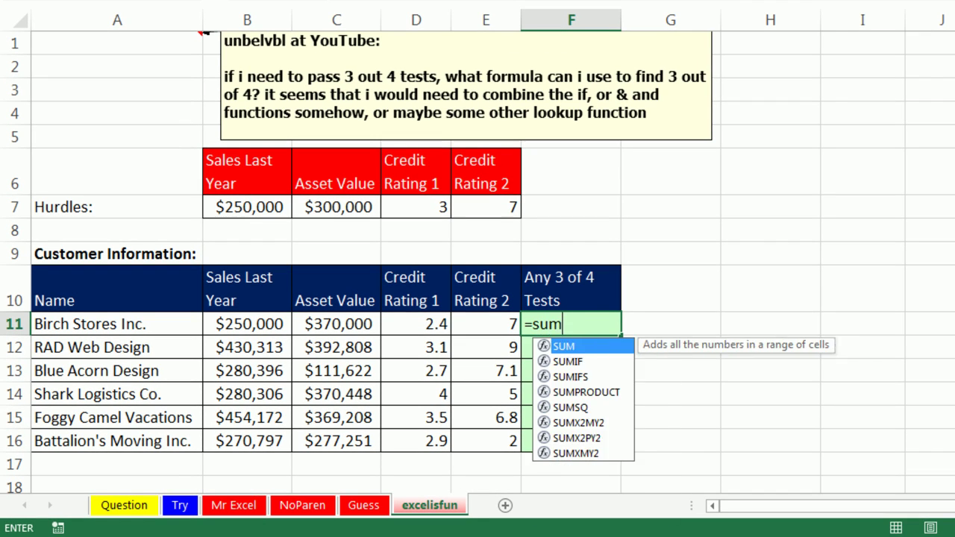
key("Tab")
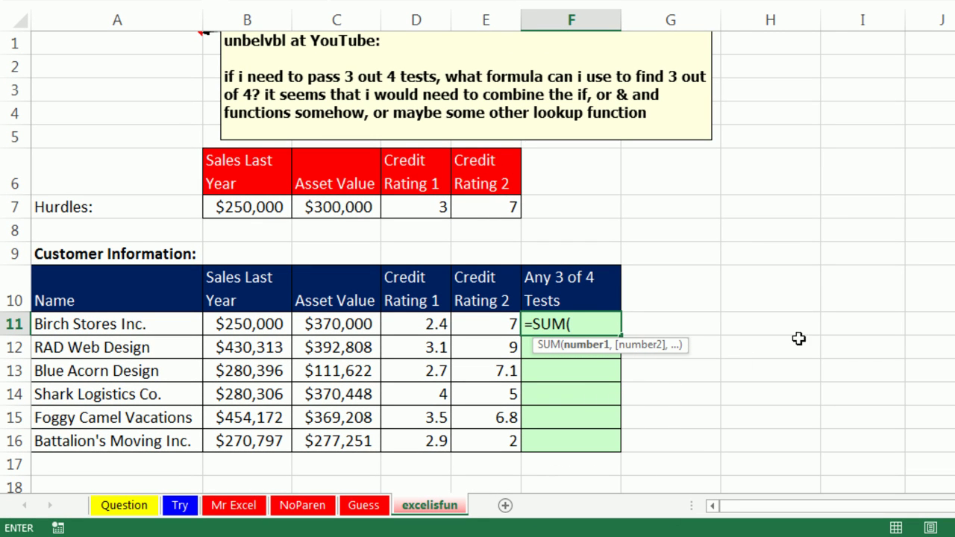
left_click(275, 326)
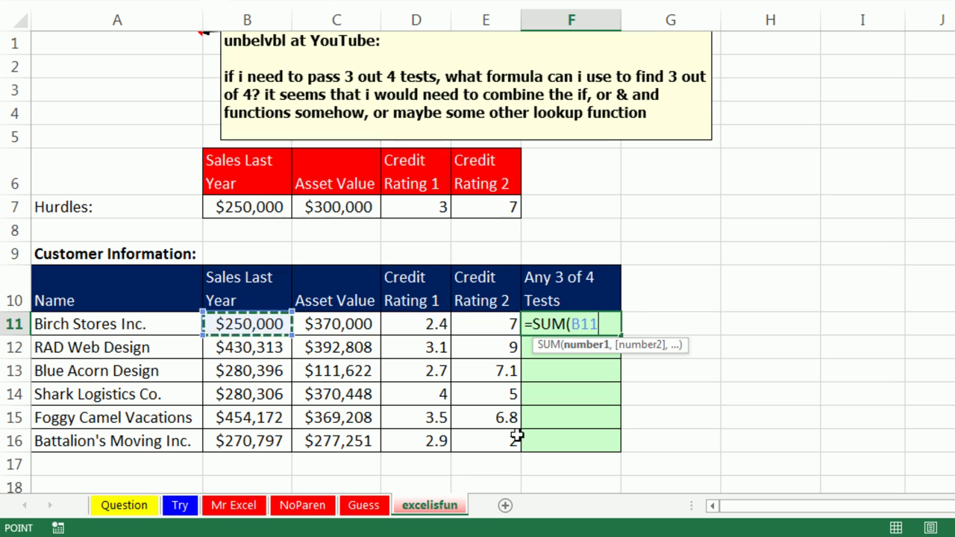
type(">=")
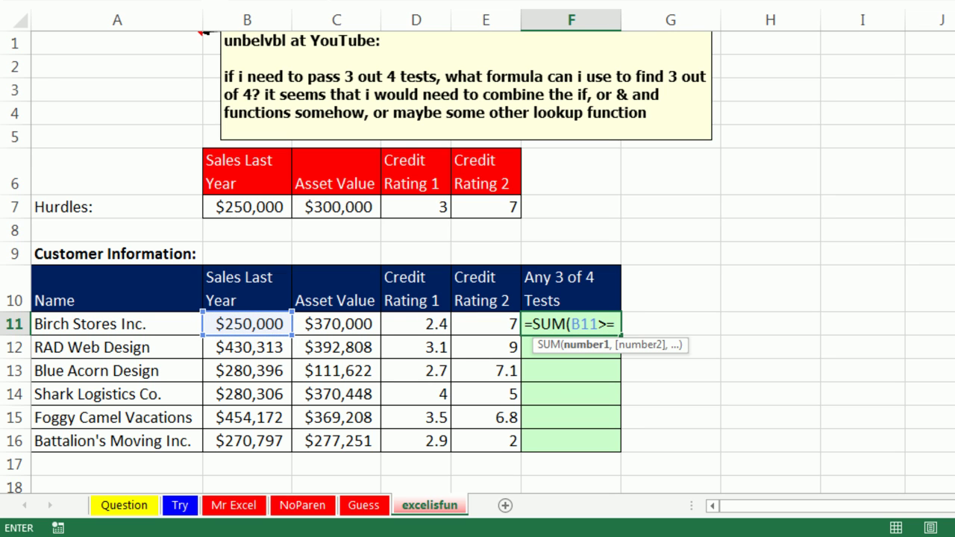
key("Left")
key("Left")
key("Left")
key("Left")
key("Up")
key("Up")
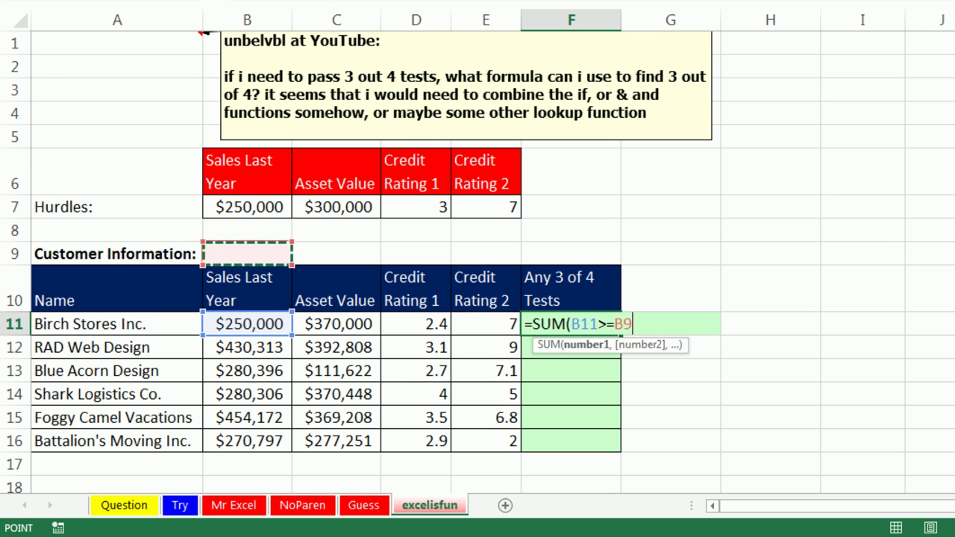
key("Up")
key("Up")
key("F4")
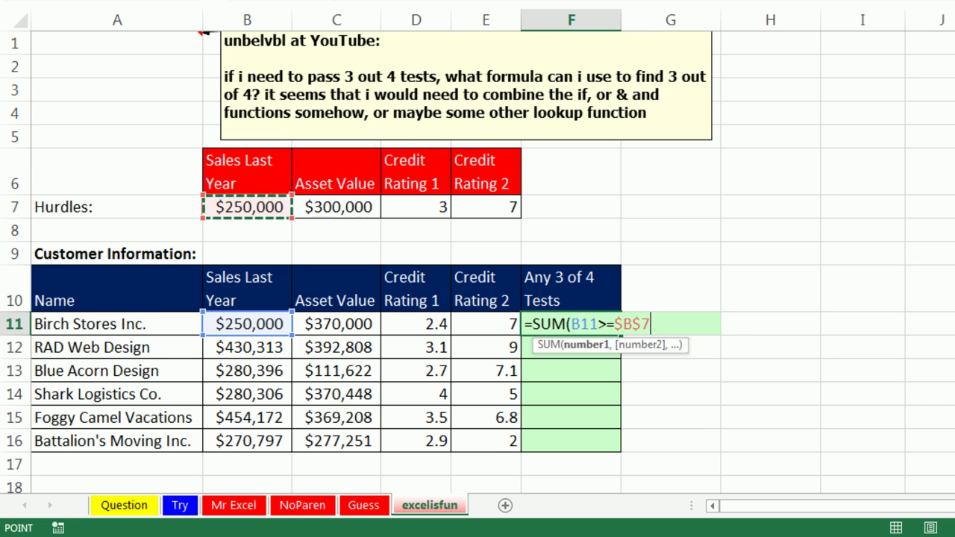
- Add the Asset Value test C11>=$C$7 as the second SUM argument, with the hurdle reference absolute
type(",")
key("Left")
key("Left")
key("Left")
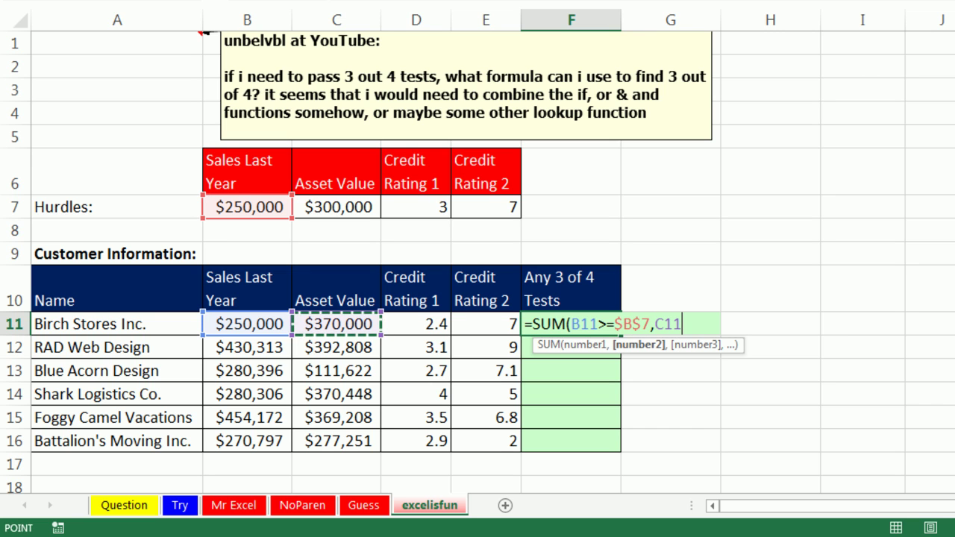
type(">=")
key("Up")
key("Up")
key("Up")
key("Up")
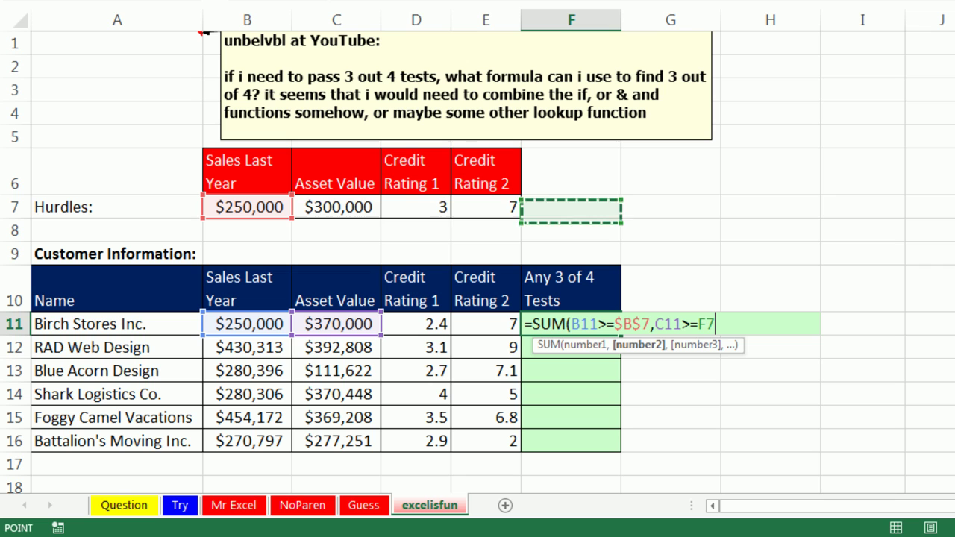
key("Left")
key("Left")
key("Left")
key("F4")
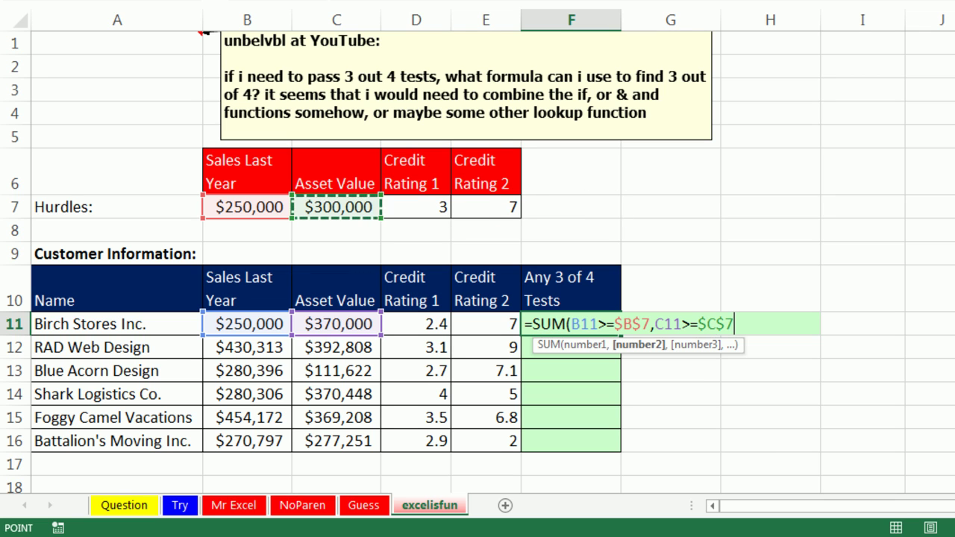
- Add the Credit Rating 1 test D11>=$D$7 as the third SUM argument, with the hurdle reference absolute
type(",")
key("Left")
key("Left")
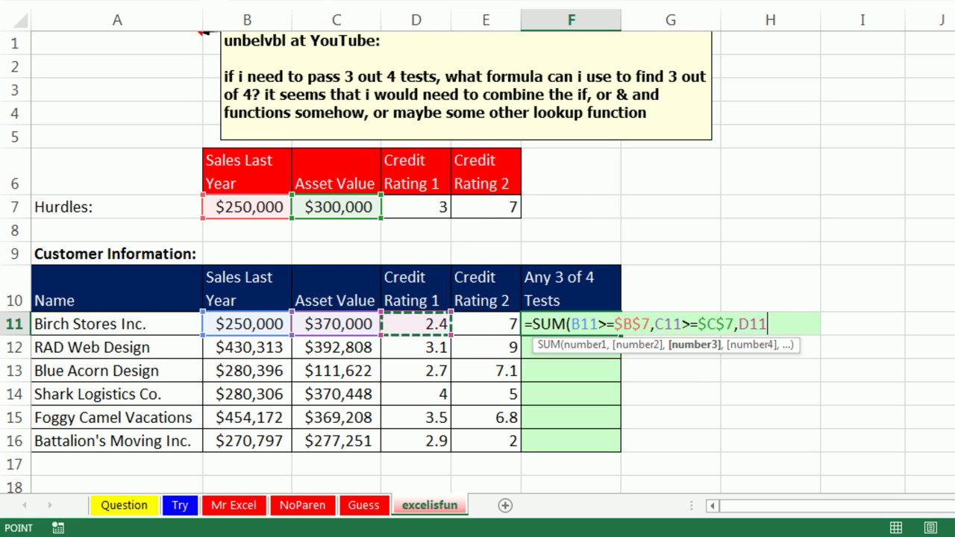
type(">=")
key("Up")
key("Up")
key("Up")
key("Up")
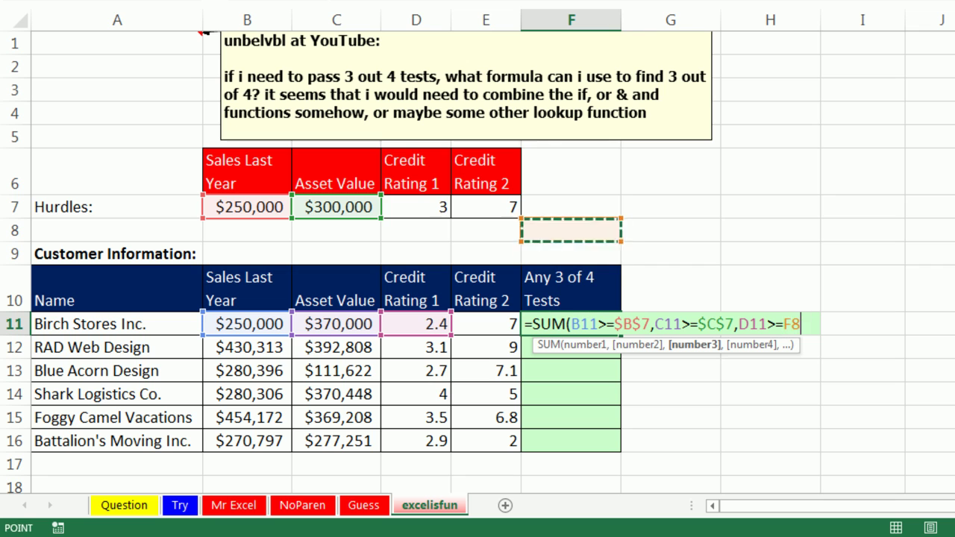
key("Left")
key("Left")
key("F4")
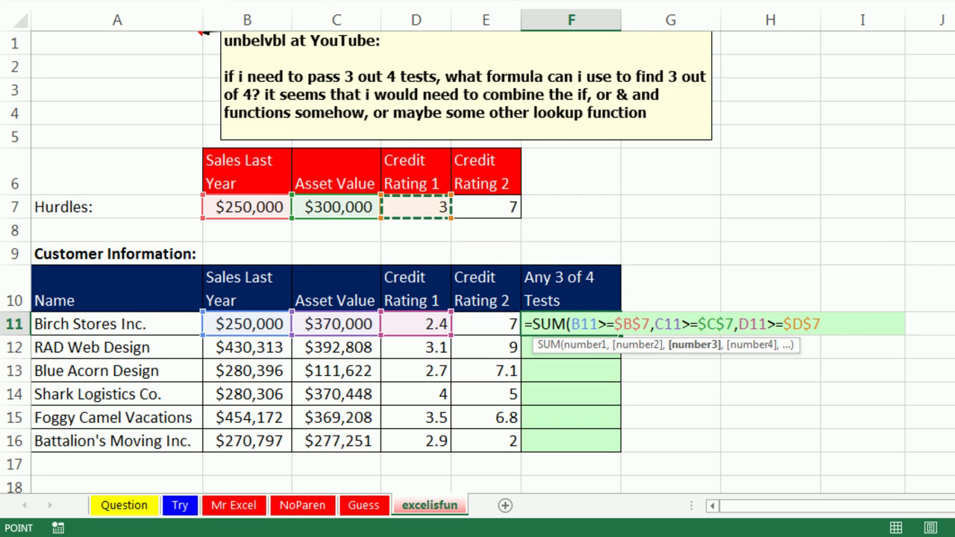
- Add the Credit Rating 2 test E11>=$E$7 as the fourth argument, then enter the SUM formula and fill it down to F16
type(",")
key("Left")
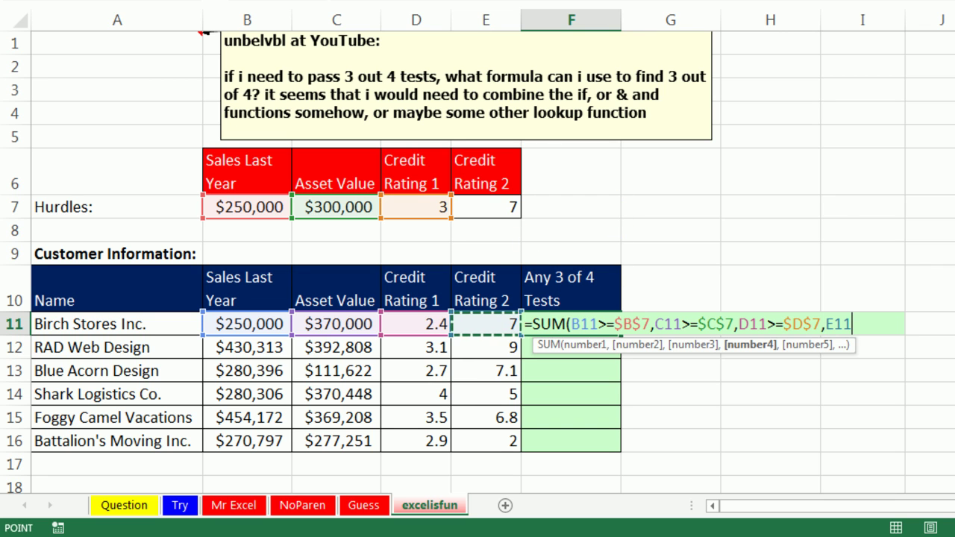
type(">=")
key("Up")
key("Up")
key("Up")
key("Up")
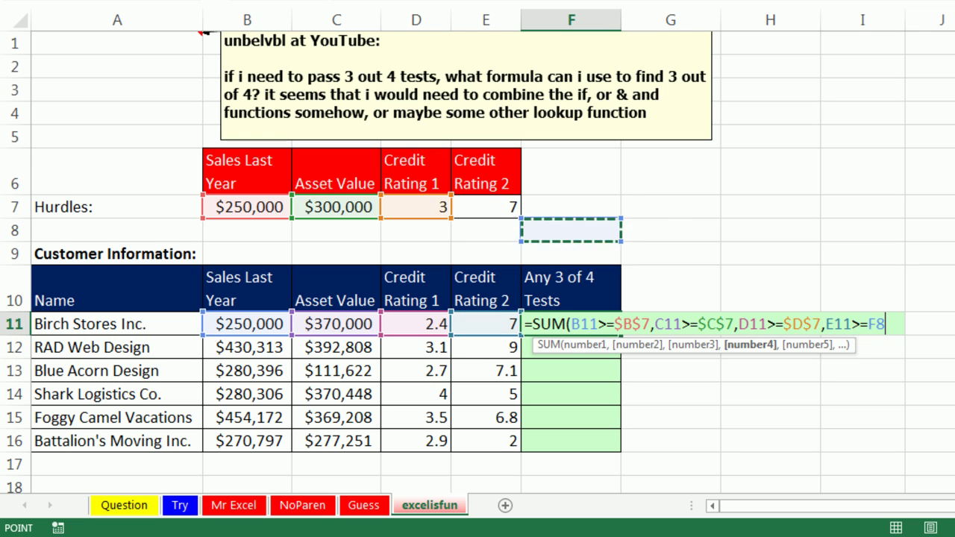
key("Left")
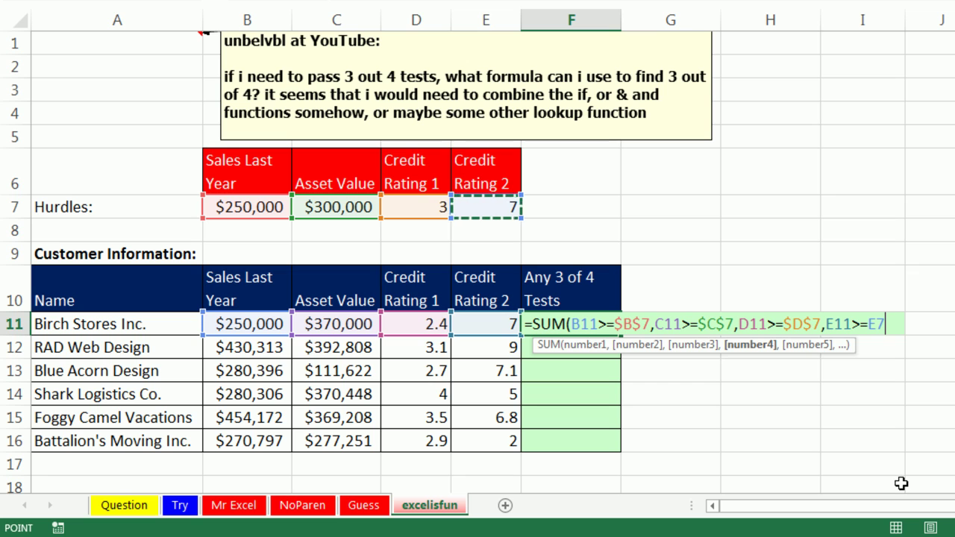
key("F4")
type(")")
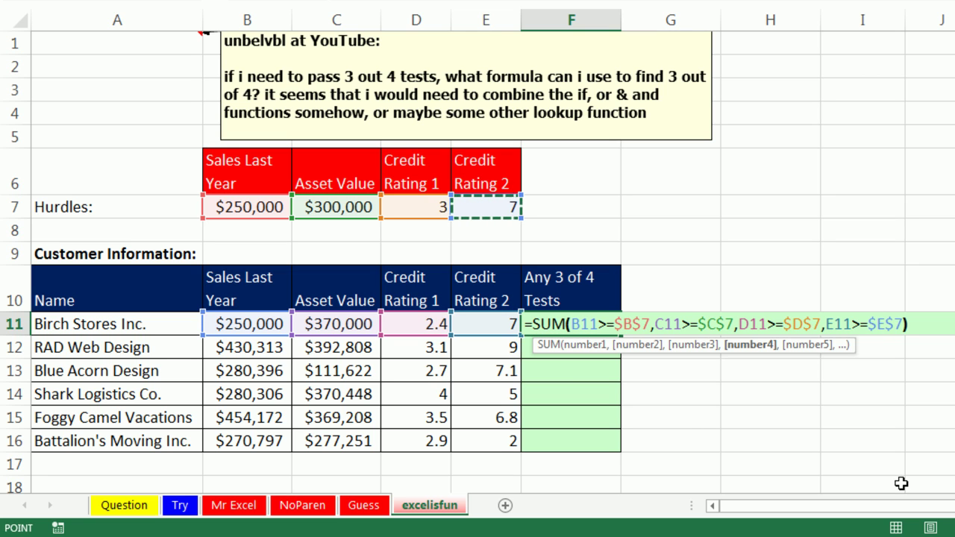
key("ctrl+Return")
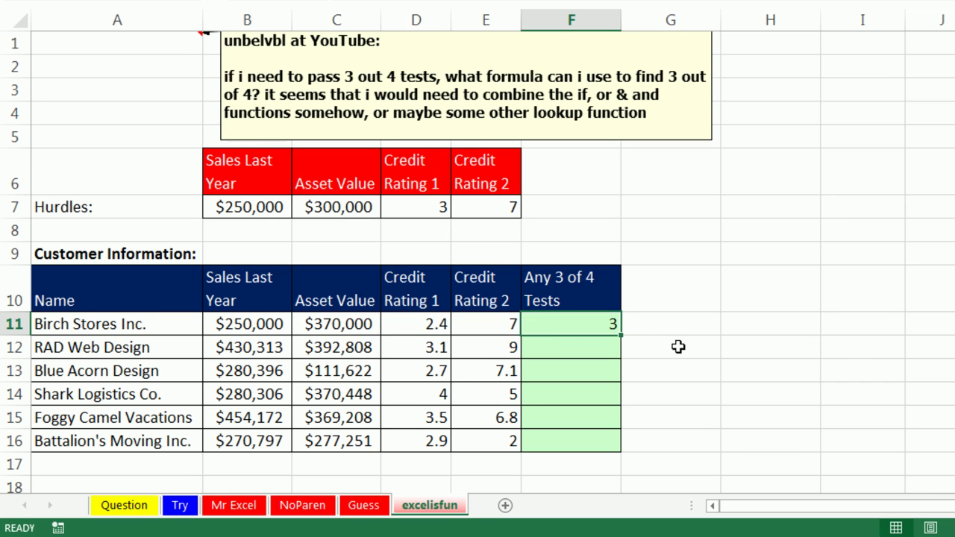
double_click(623, 336)
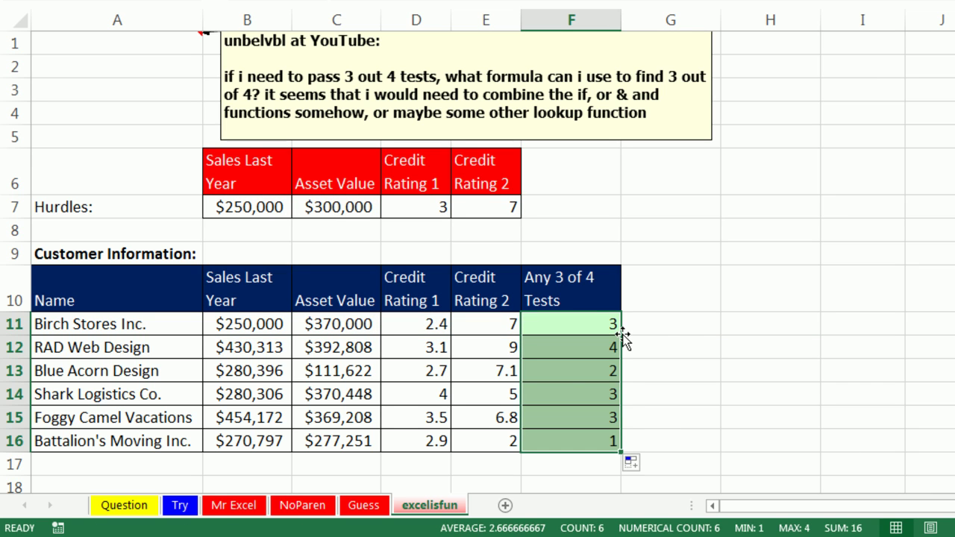
- Append >2 to the SUM formula in F11 and fill the revised formula down to F16
double_click(610, 325)
left_click(915, 323)
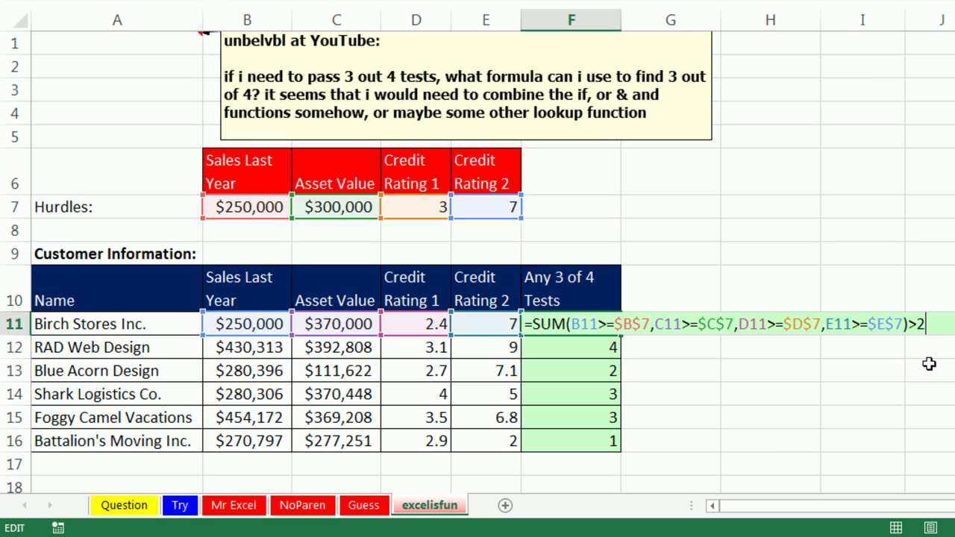
type(">2")
key("ctrl+Return")
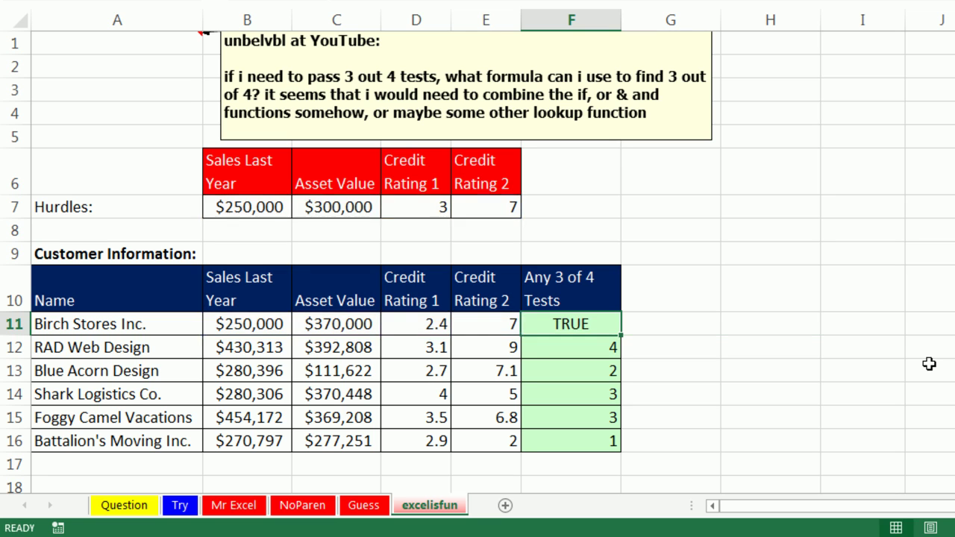
double_click(620, 335)
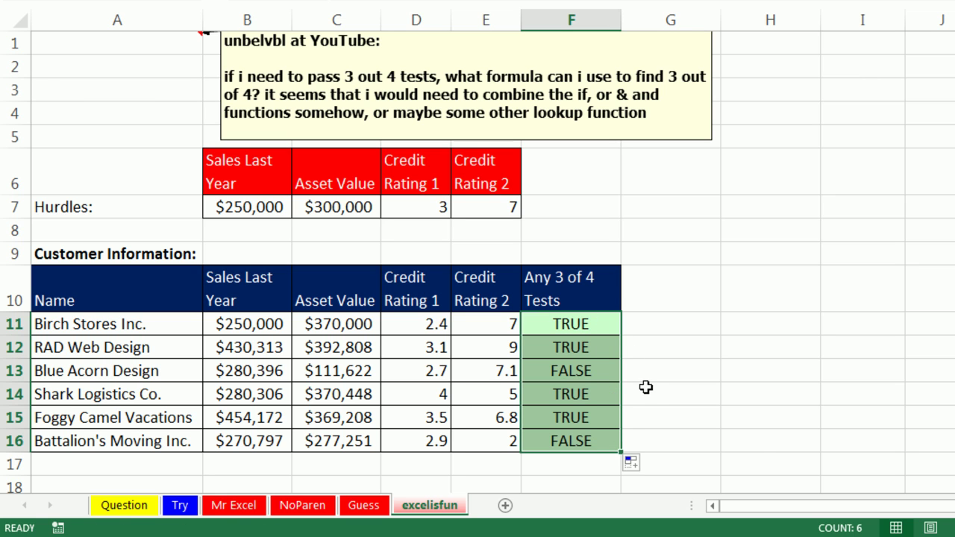
- Check the cell references of the filled formula in F16, leaving it unedited
left_click(585, 444)
key("F2")
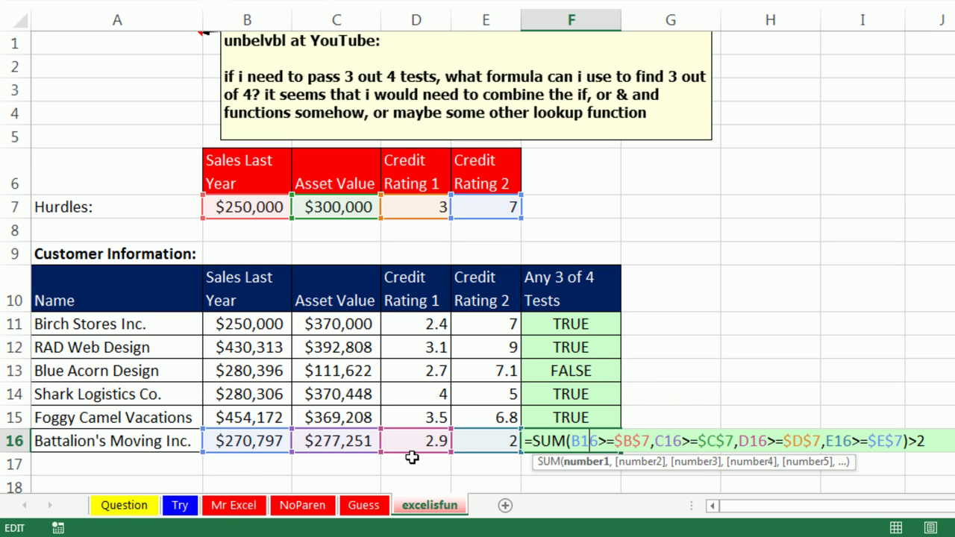
key("Escape")
left_click(692, 323)
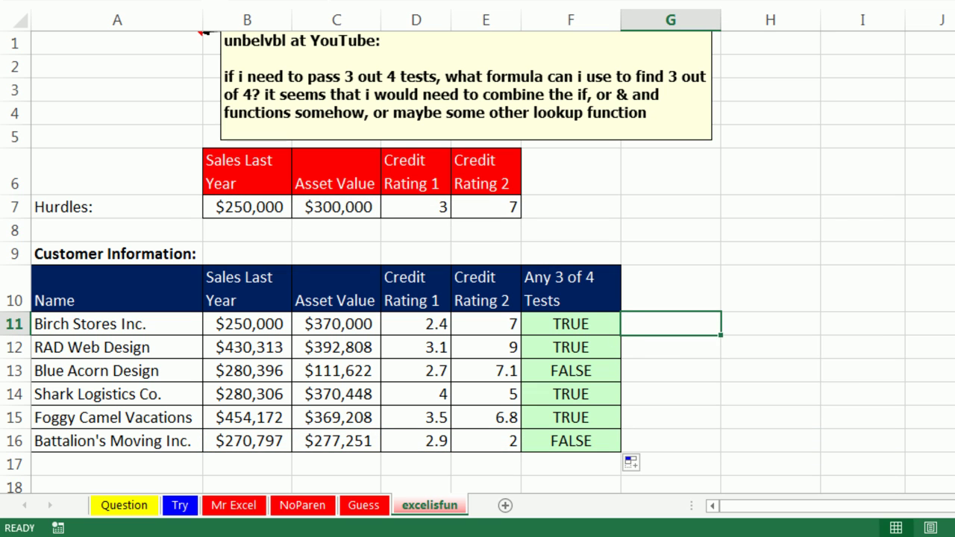
- Enter =SUMPRODUCT(--(B11:E11>=$B$7:$E$7)) in G11, with the hurdle range absolute, and fill it down to G16
type("=sump")
key("Tab")
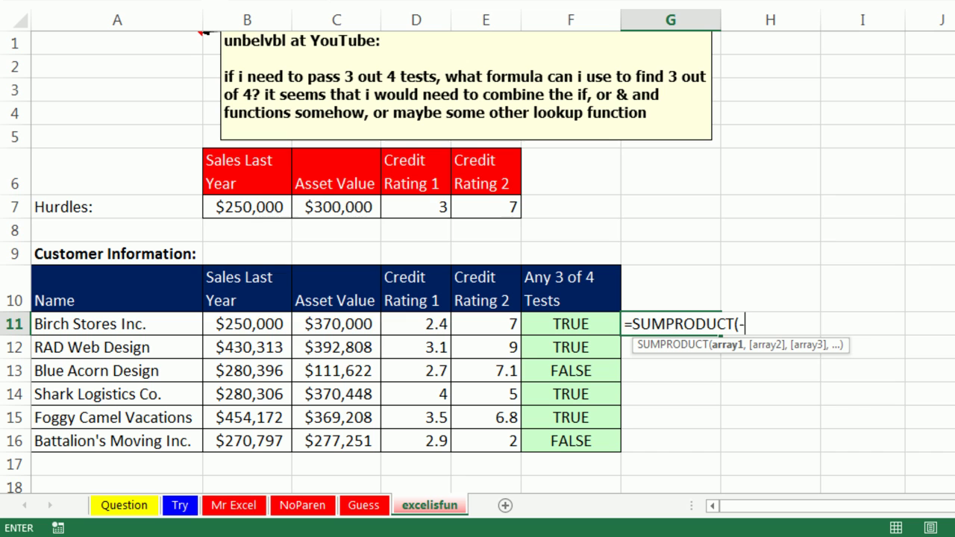
type("--(")
left_click_drag(224, 324, 488, 326)
type(">")
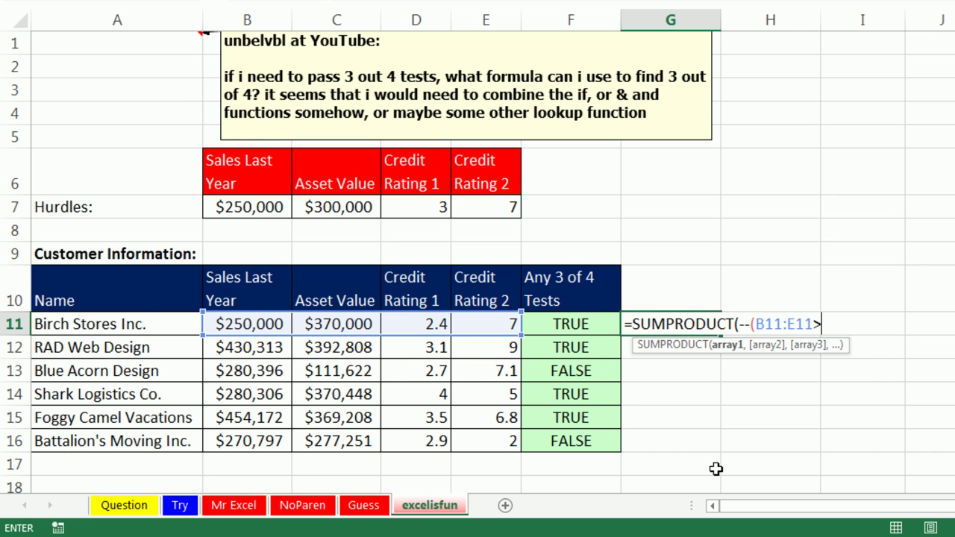
type("=")
left_click_drag(227, 213, 496, 206)
key("F4")
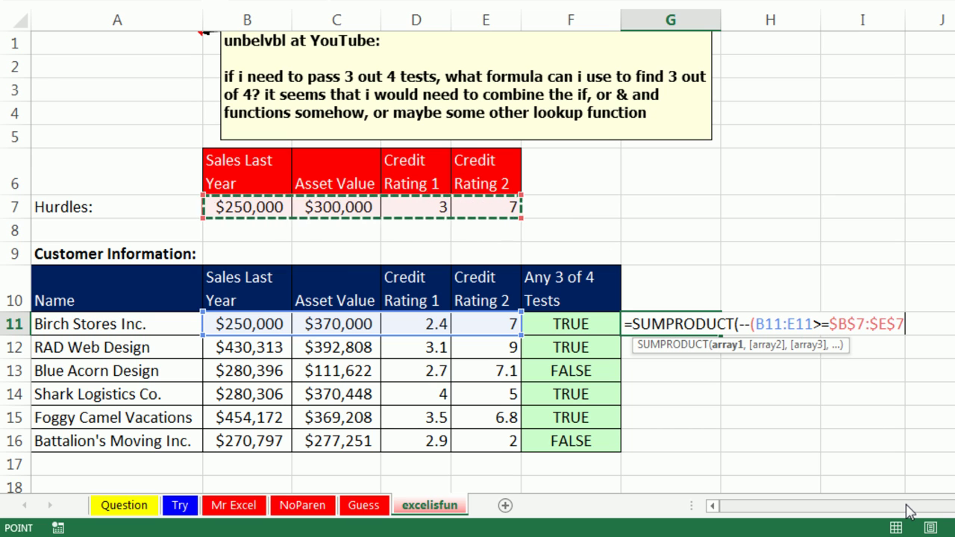
type("))")
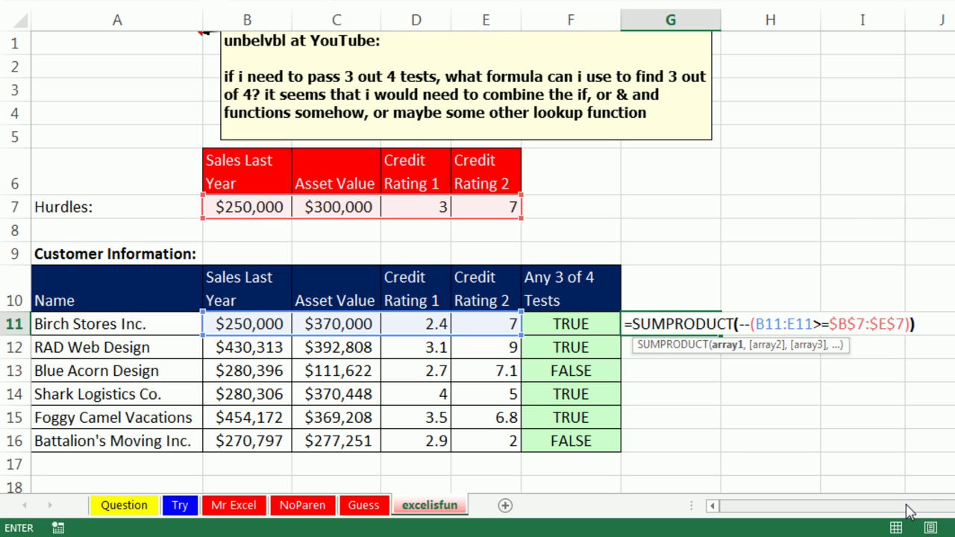
key("ctrl+Return")
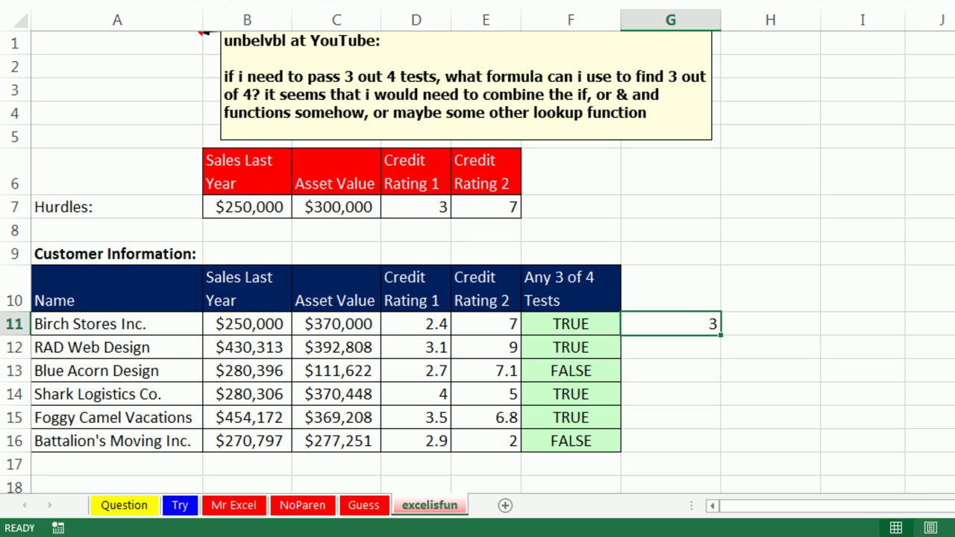
double_click(719, 337)
- Append >2 to the SUMPRODUCT formula and apply the revised formula to G11:G16
key("F2")
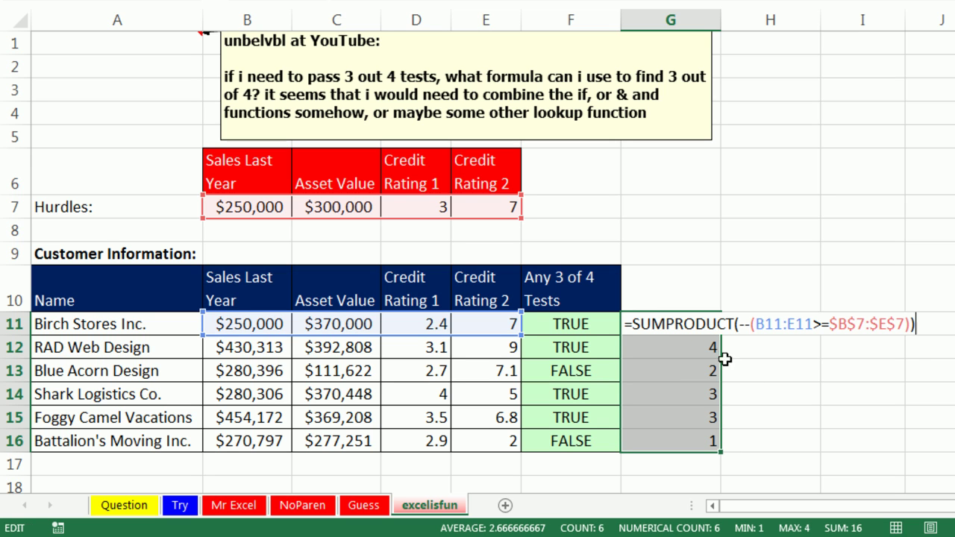
type(">2")
key("ctrl+Return")
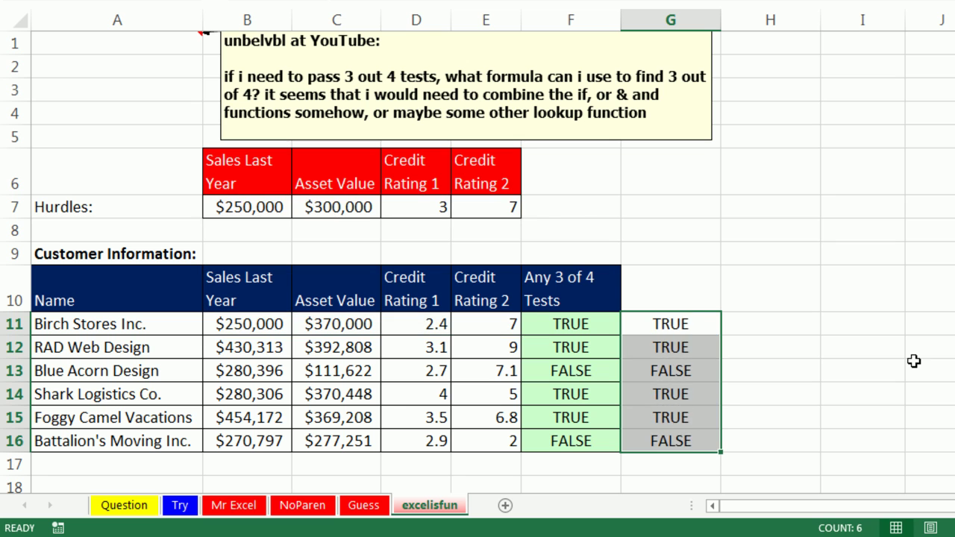
double_click(665, 320)
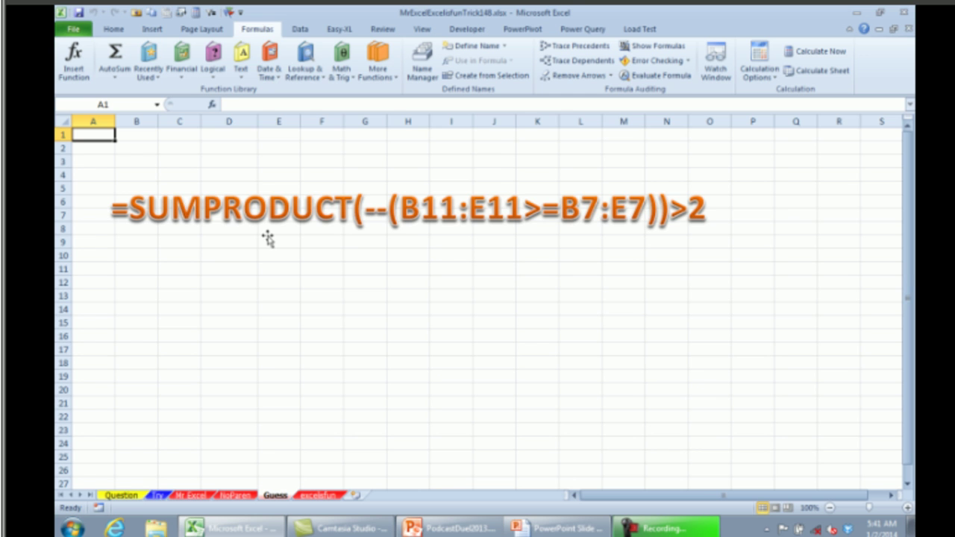
- View the added-comparisons formula on the NoParen sheet and return to the SUMPRODUCT formula on the Guess sheet
key("ctrl+Page_Up")
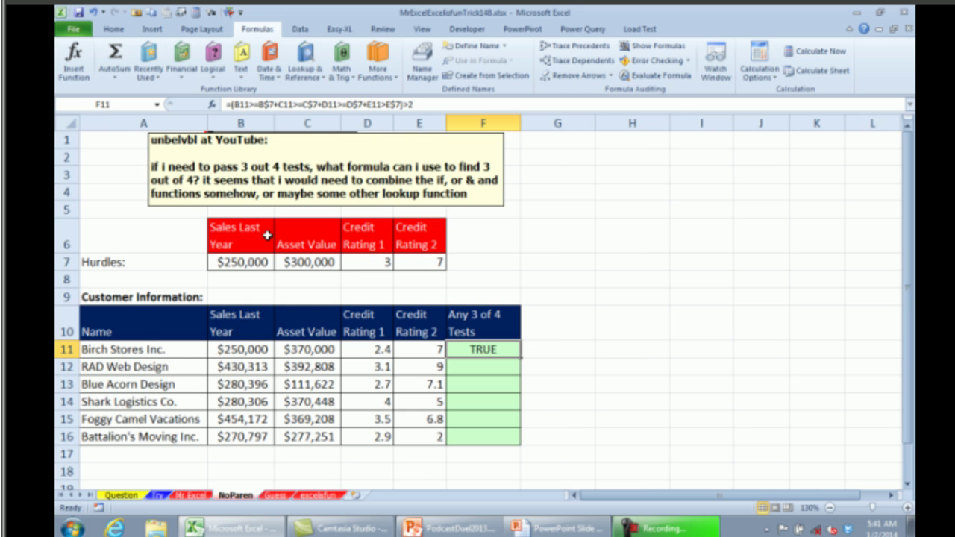
key("ctrl+Page_Down")
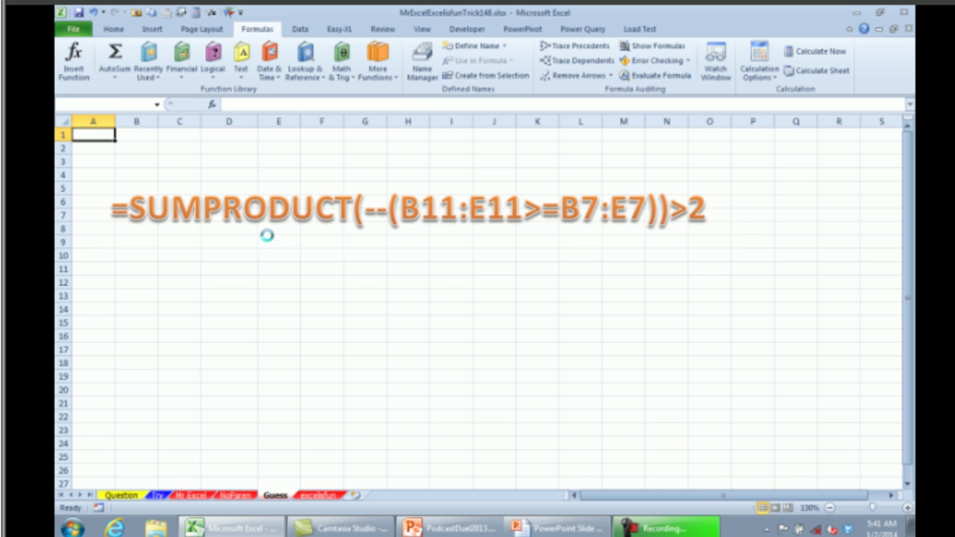